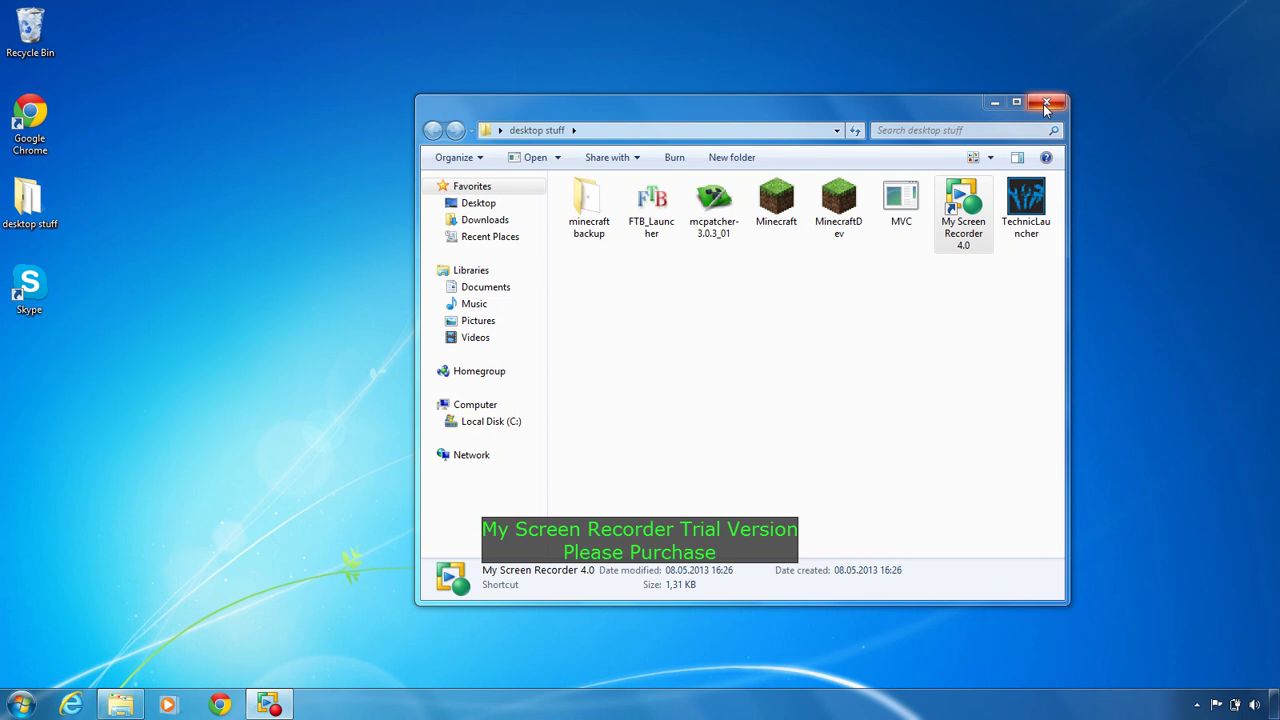
# - Reposition the desktop stuff folder window on screen
pyautogui.moveTo(917, 105)
pyautogui.mouseDown()
pyautogui.moveTo(748, 107)
pyautogui.moveTo(915, 72)
pyautogui.moveTo(899, 91)
pyautogui.moveTo(915, 104)
pyautogui.mouseUp()
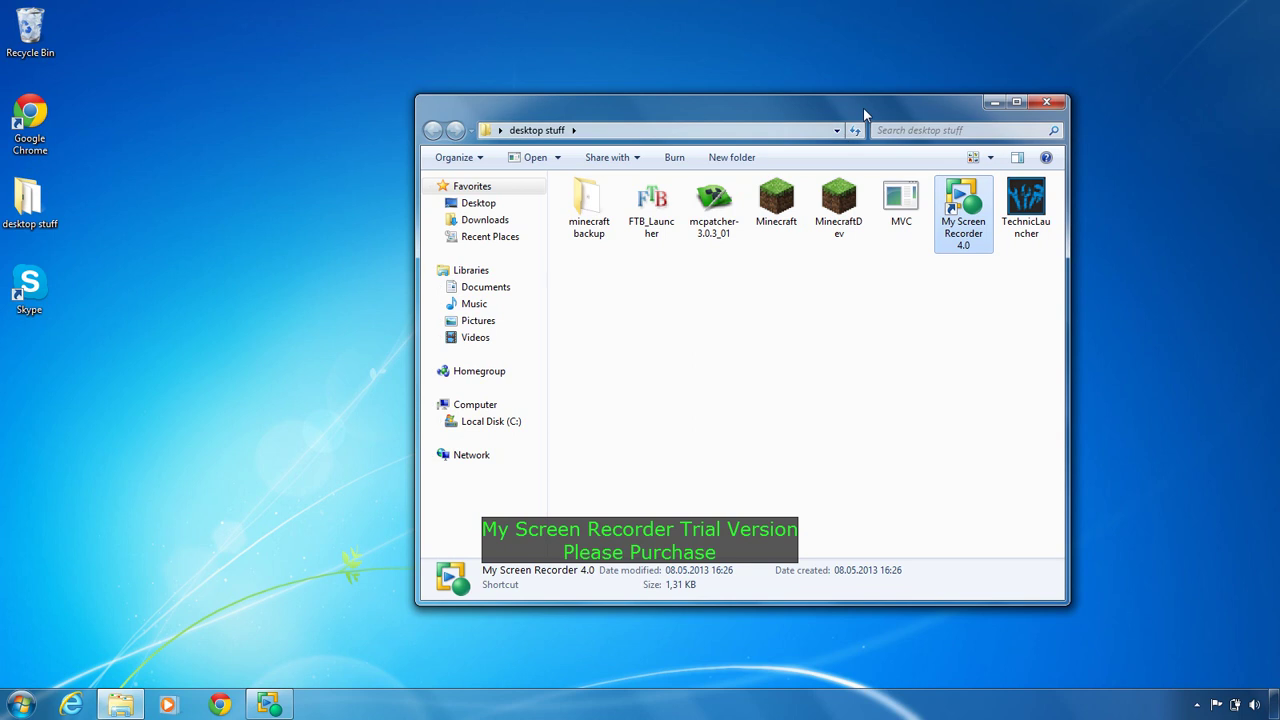
pyautogui.moveTo(863, 108); pyautogui.dragTo(758, 56)
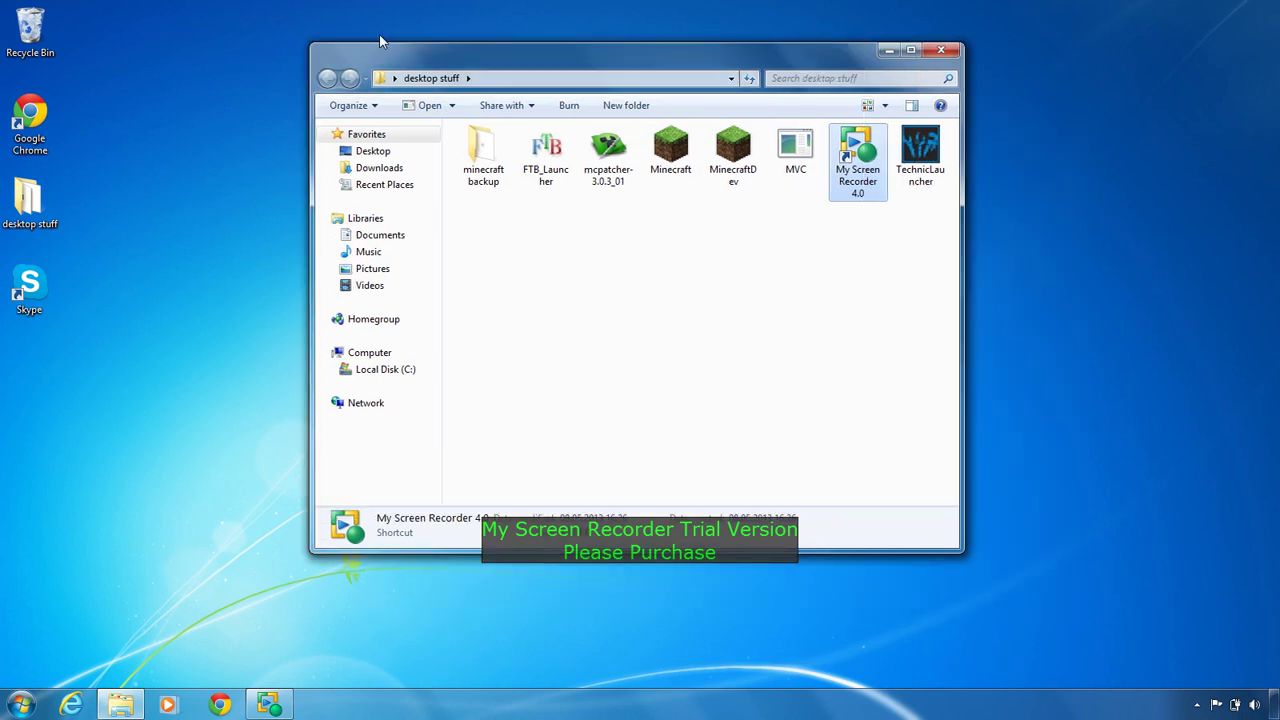
pyautogui.moveTo(440, 64); pyautogui.dragTo(530, 158)
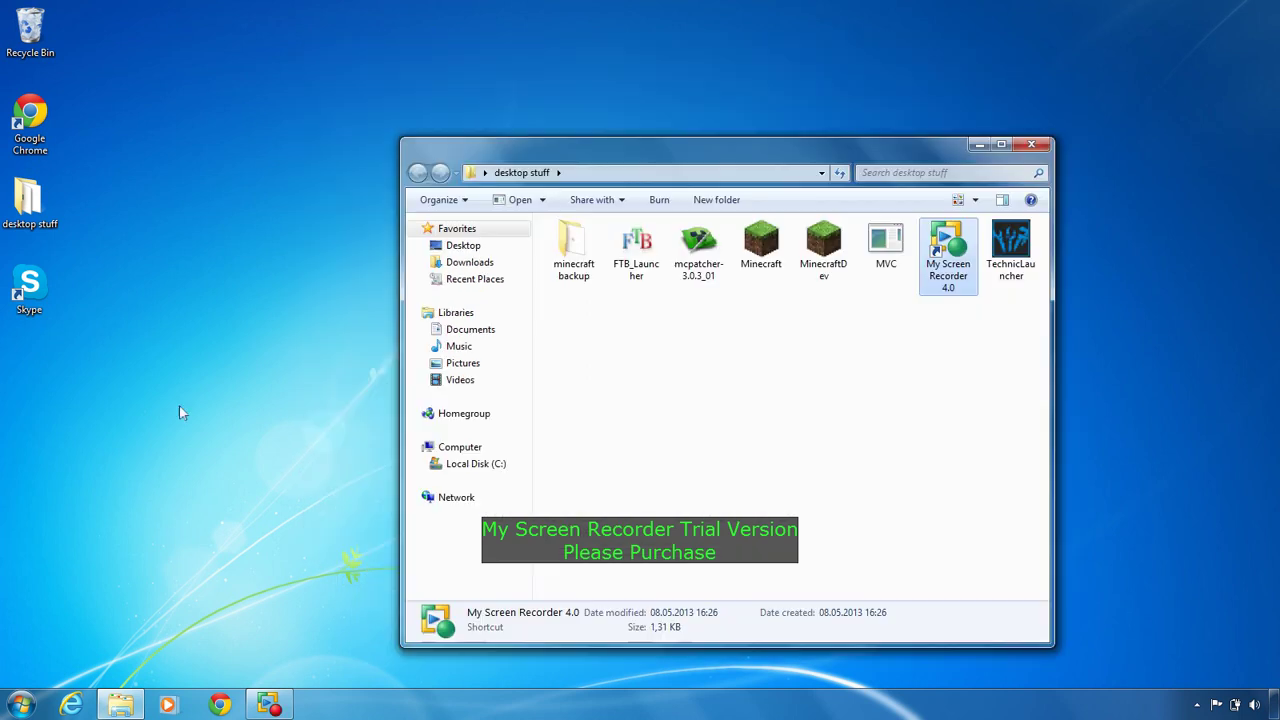
# - Close the desktop stuff folder, dismiss Chrome's notification, and restore Chrome on snap.do
pyautogui.click(236, 706)
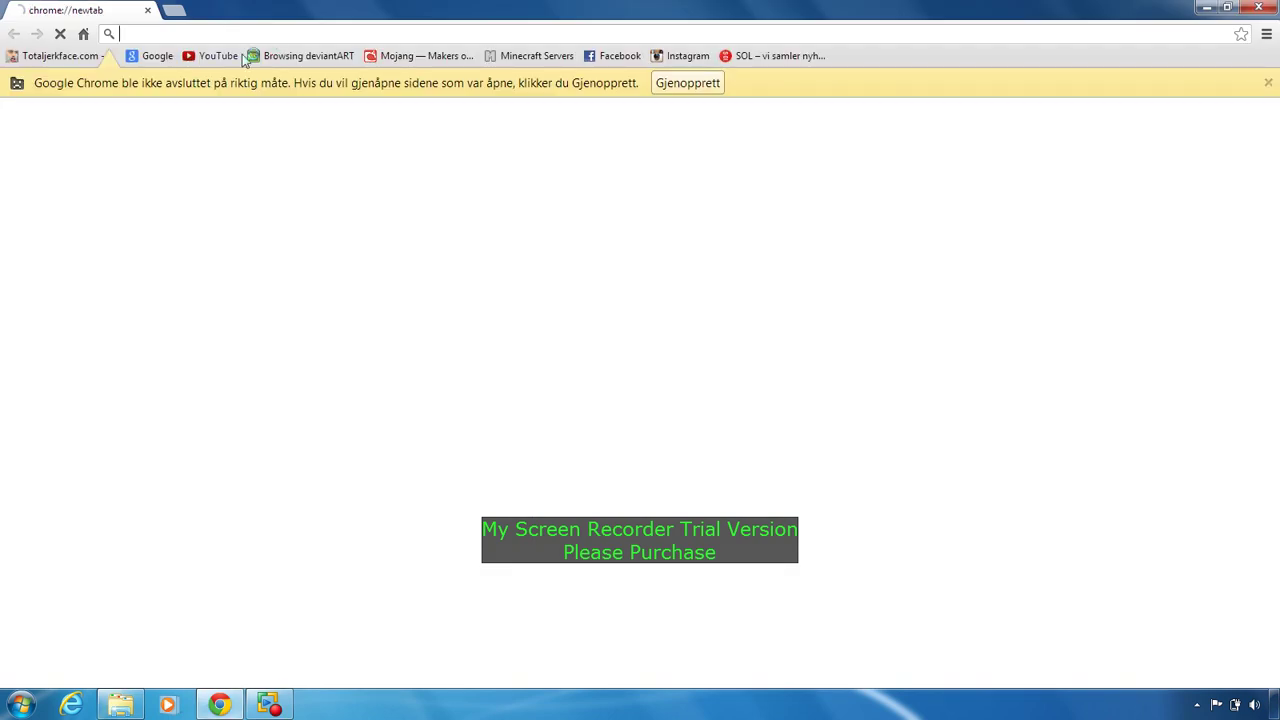
pyautogui.click(140, 708)
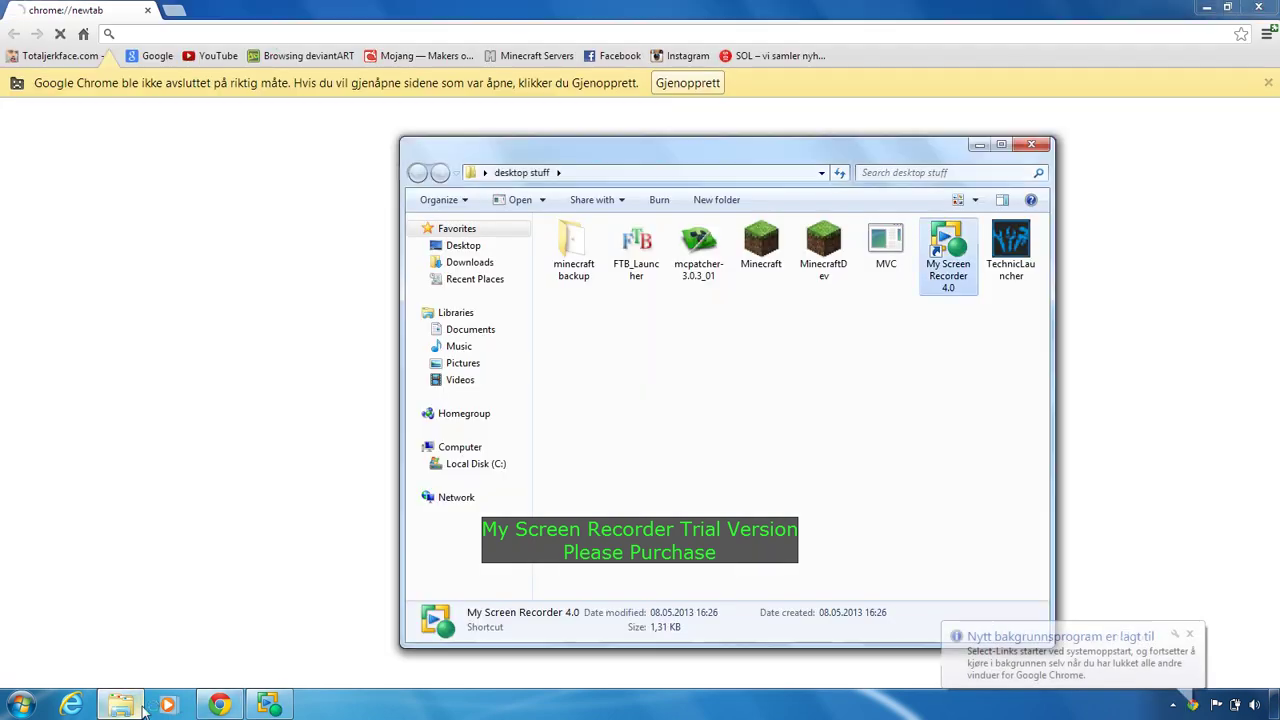
pyautogui.click(1036, 150)
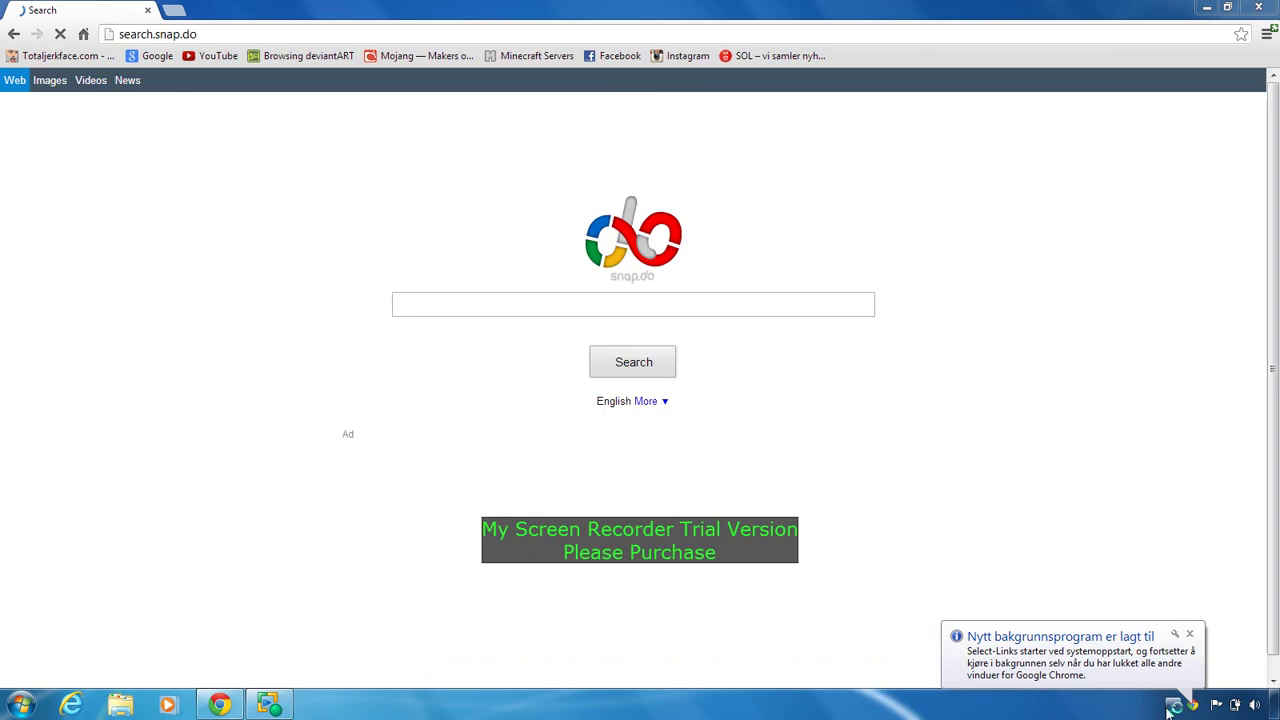
pyautogui.click(1189, 635)
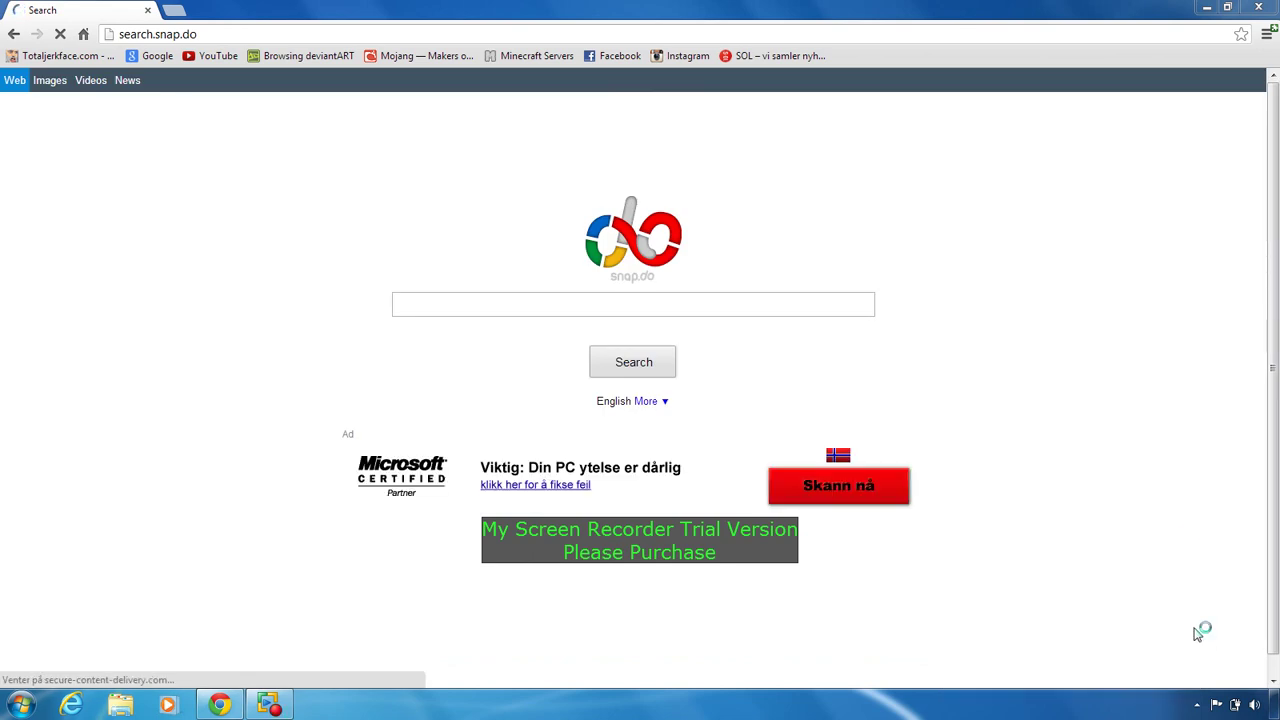
pyautogui.click(1199, 8)
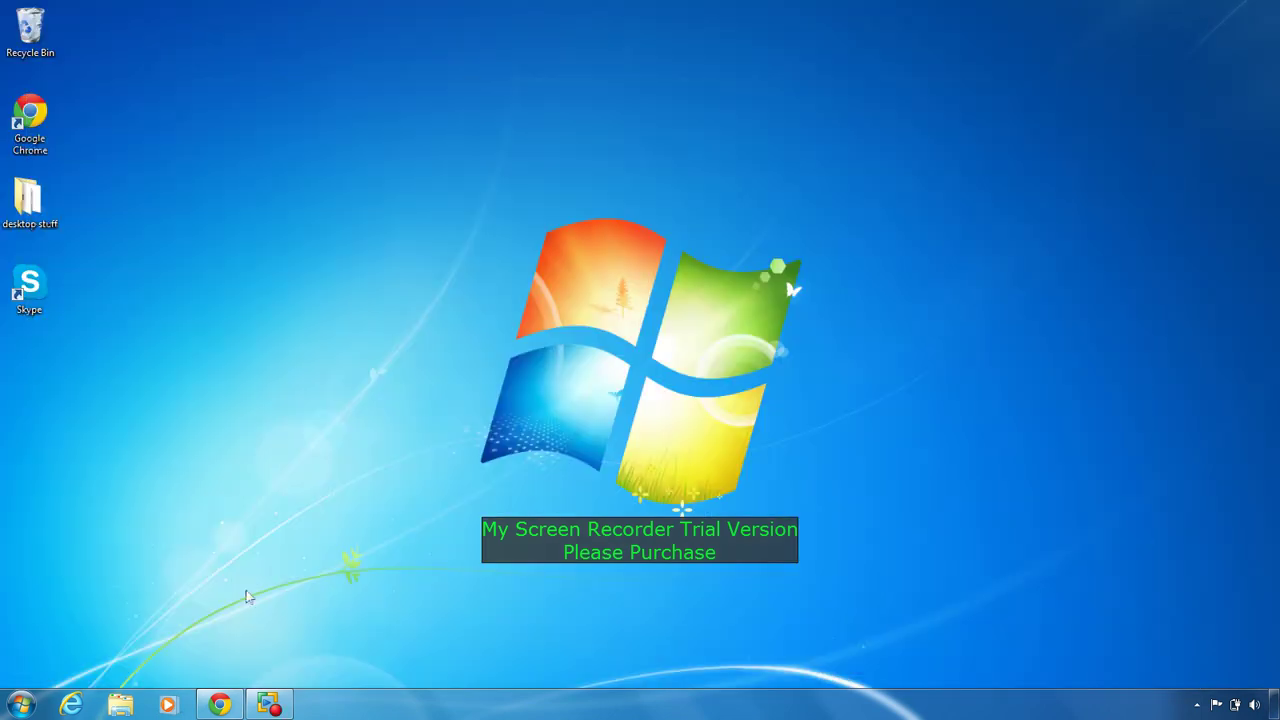
pyautogui.click(219, 704)
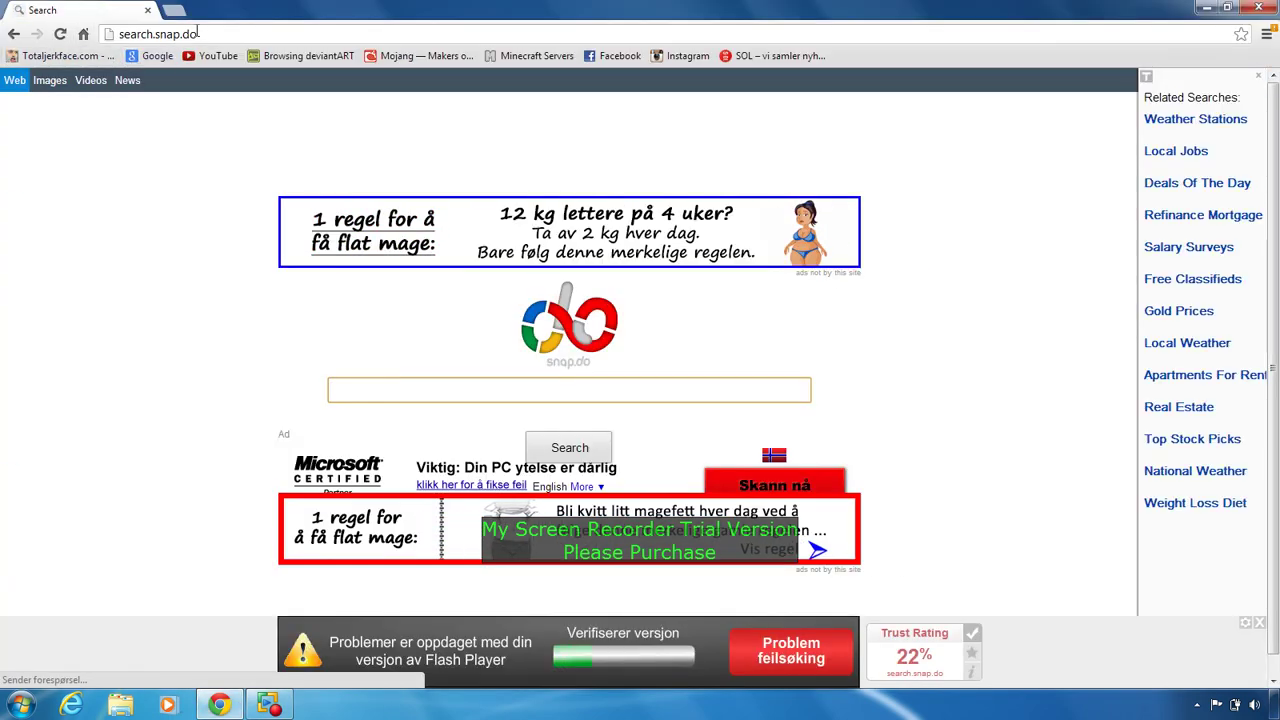
# - Enter powdertoy.co.uk in Chrome's address bar to load the site
pyautogui.click(198, 33)
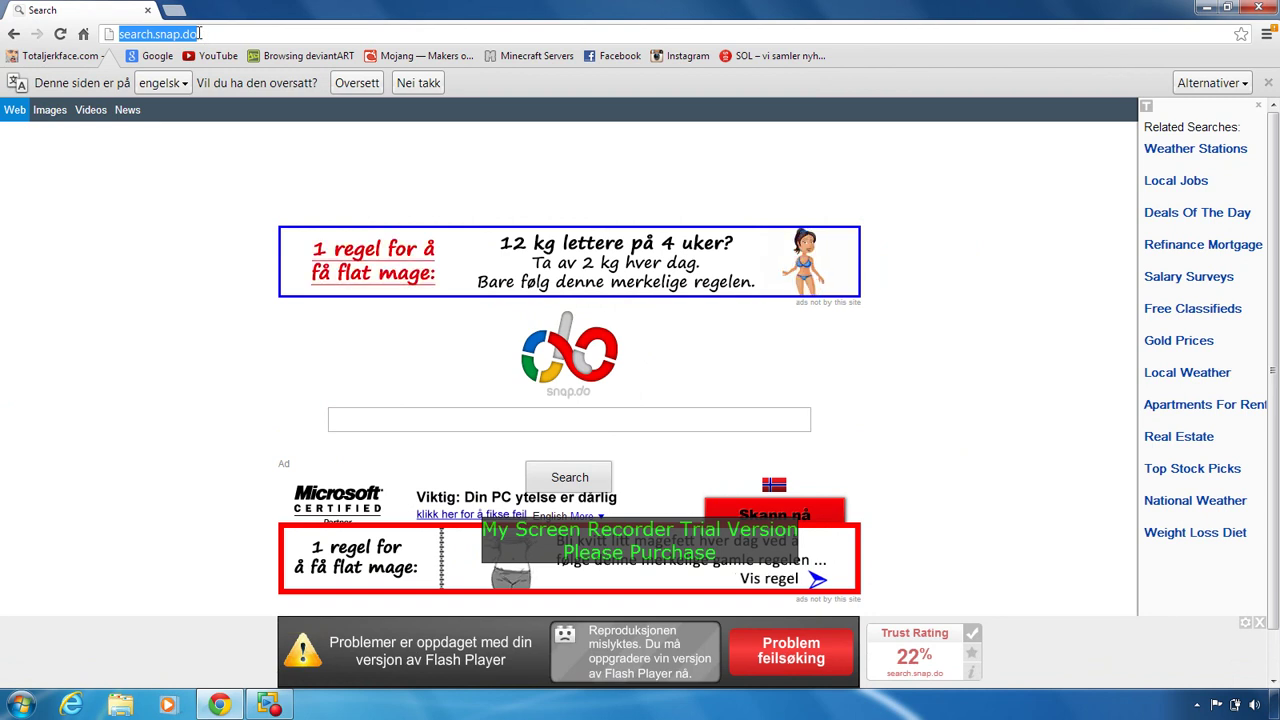
pyautogui.write('po')
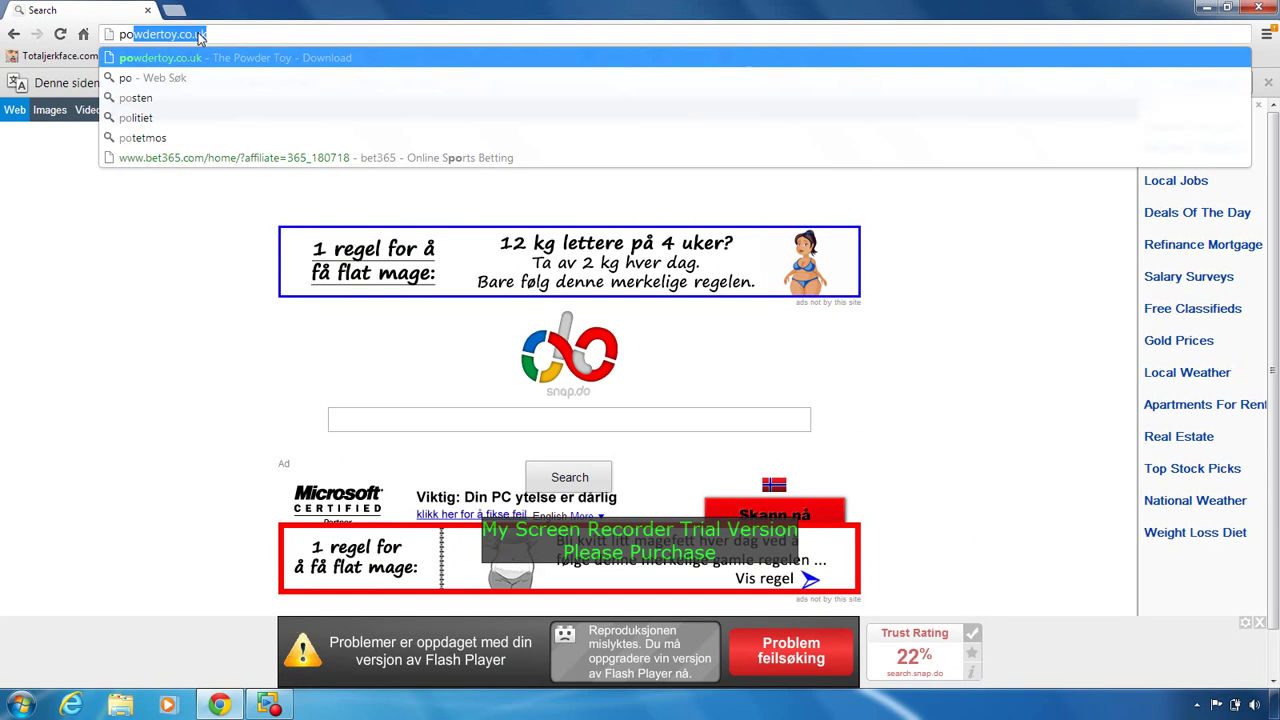
pyautogui.write('wderto')
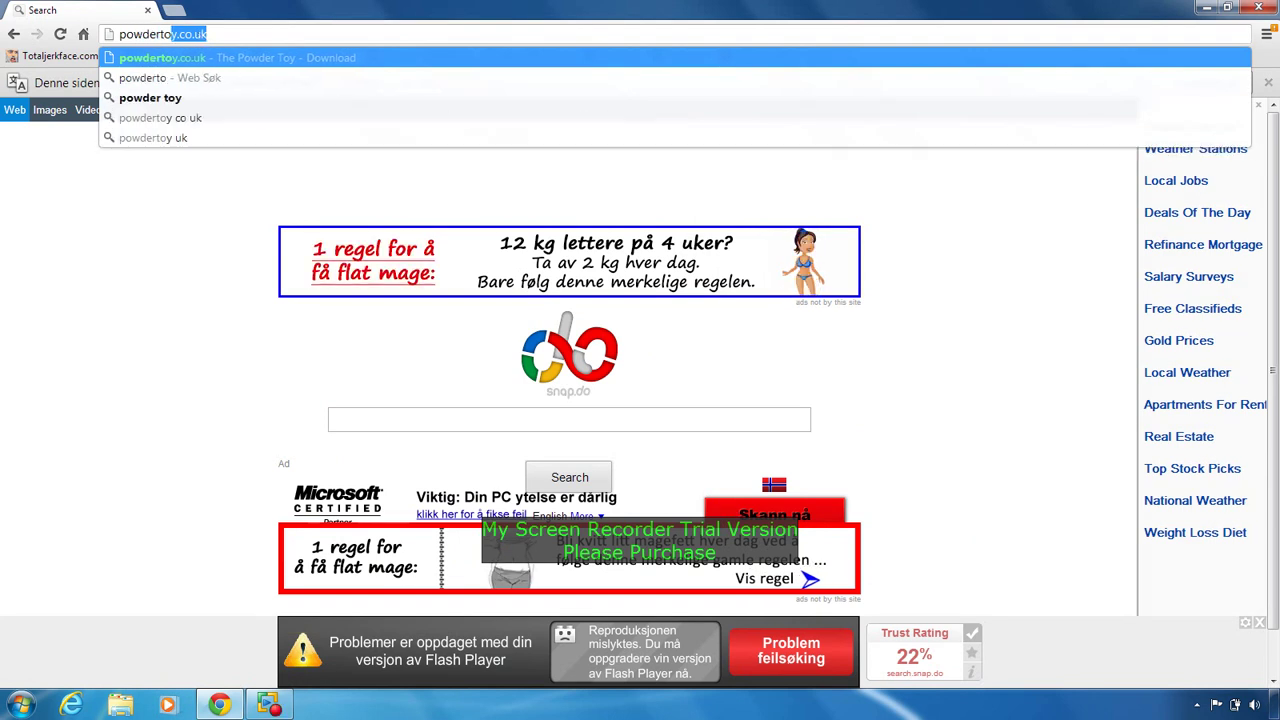
pyautogui.write('y.')
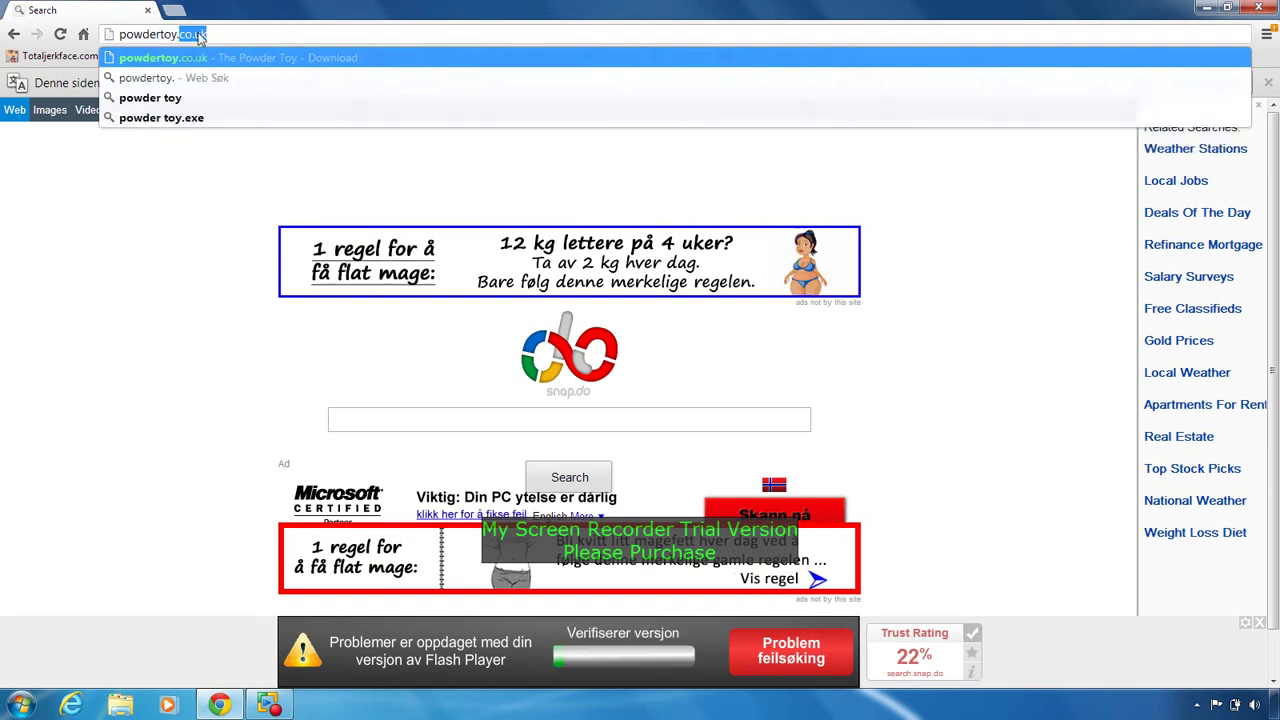
pyautogui.write('co.uk')
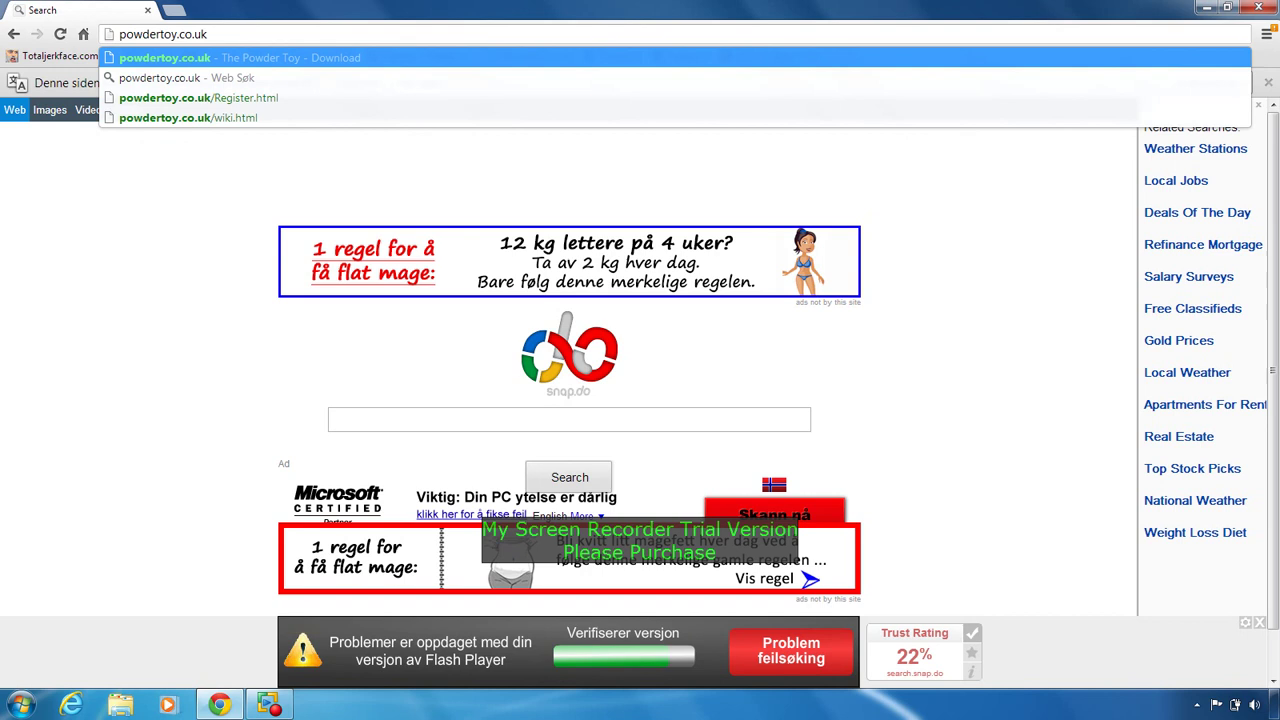
pyautogui.press('Return')
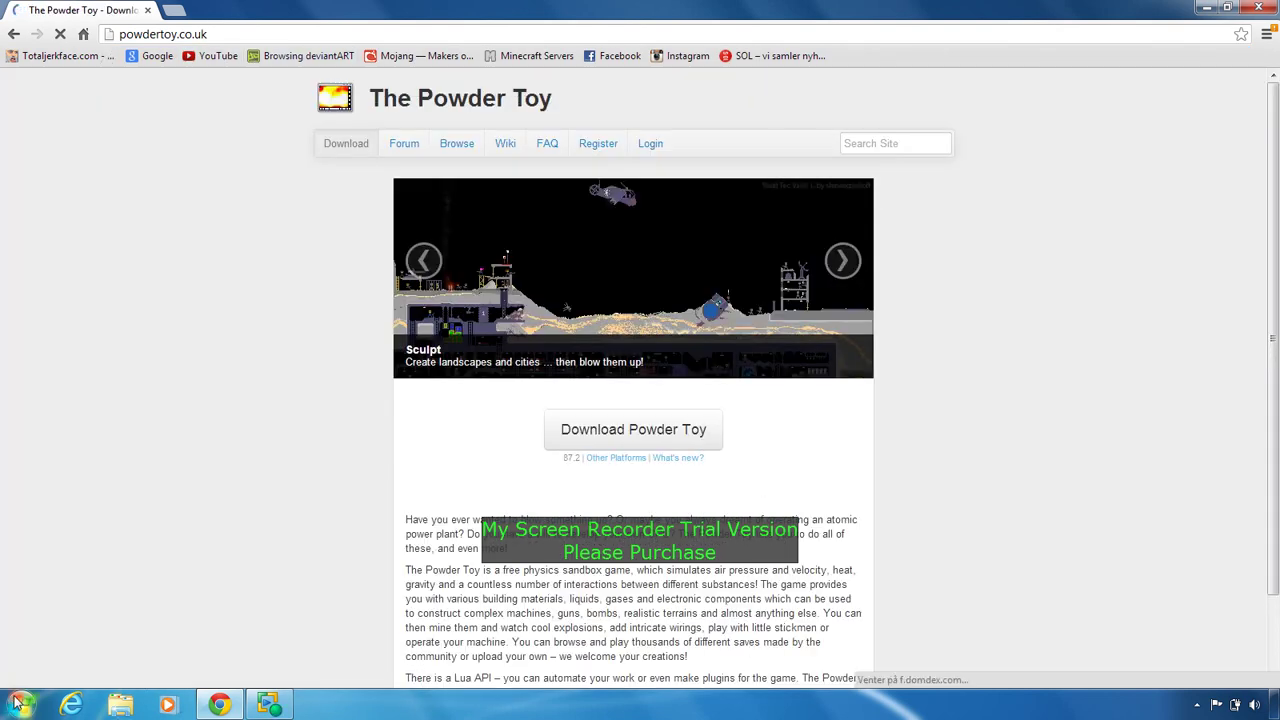
pyautogui.click(18, 703)
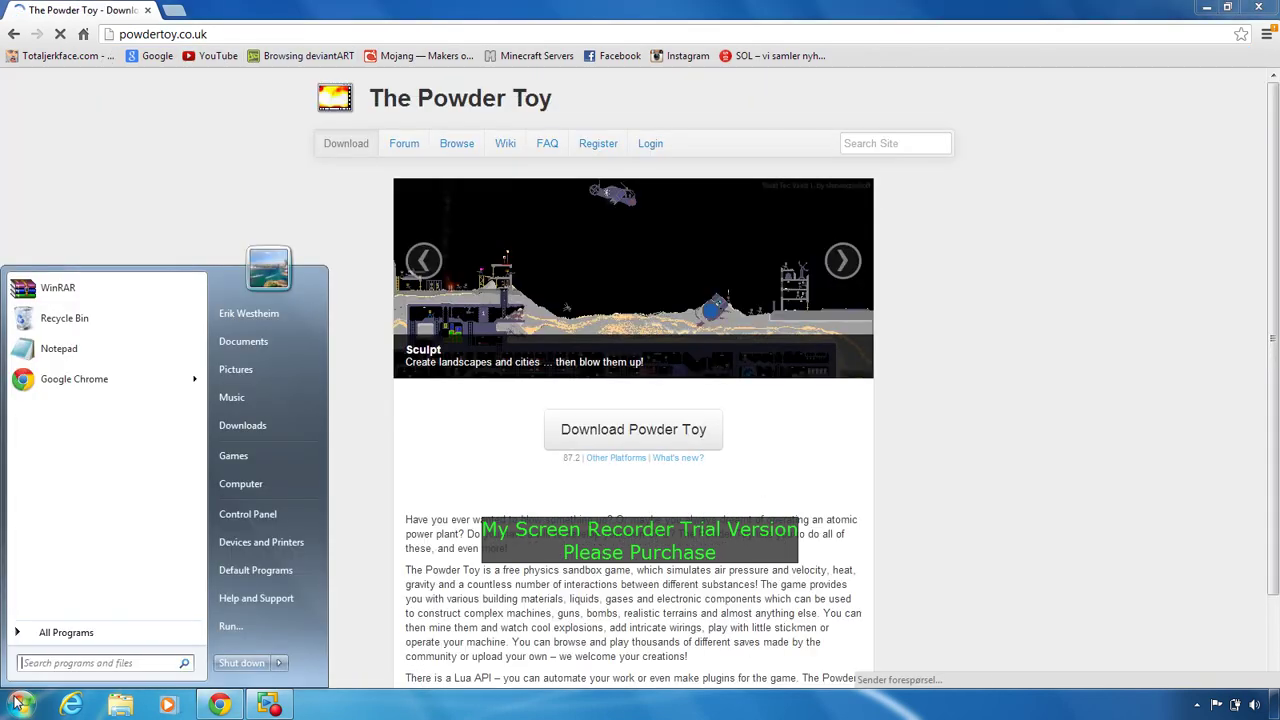
pyautogui.write('powd')
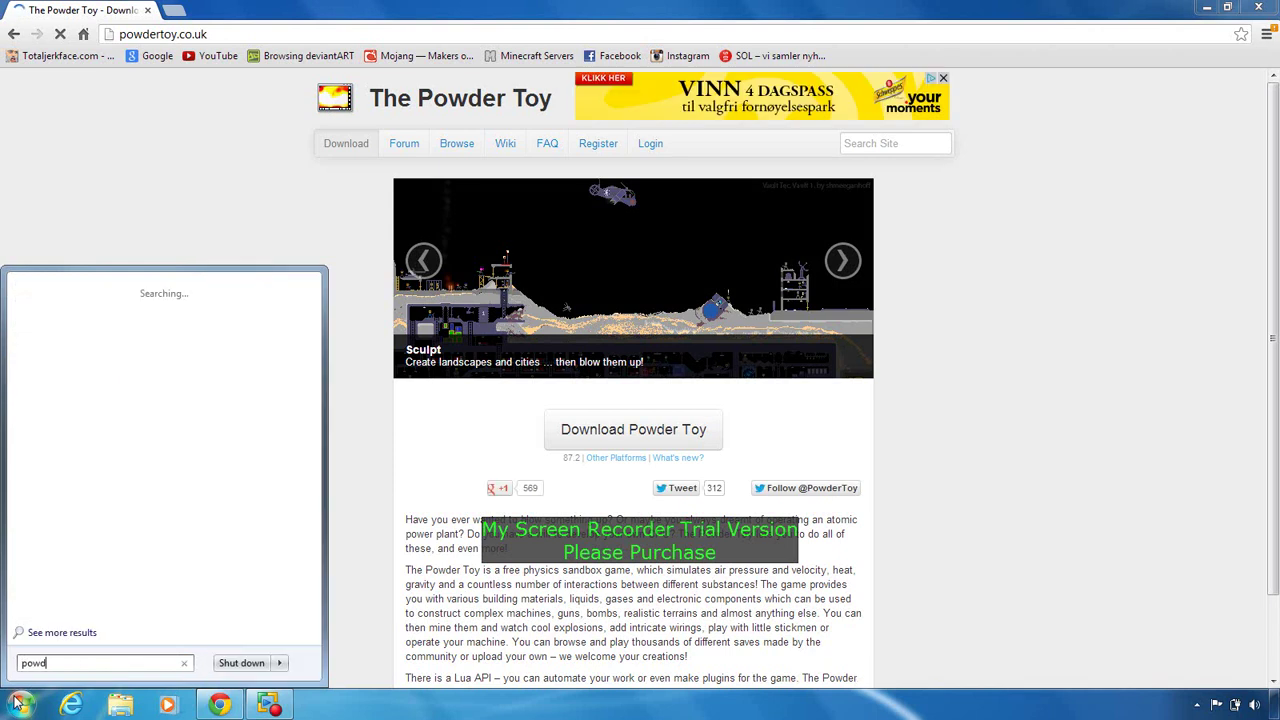
pyautogui.write('er')
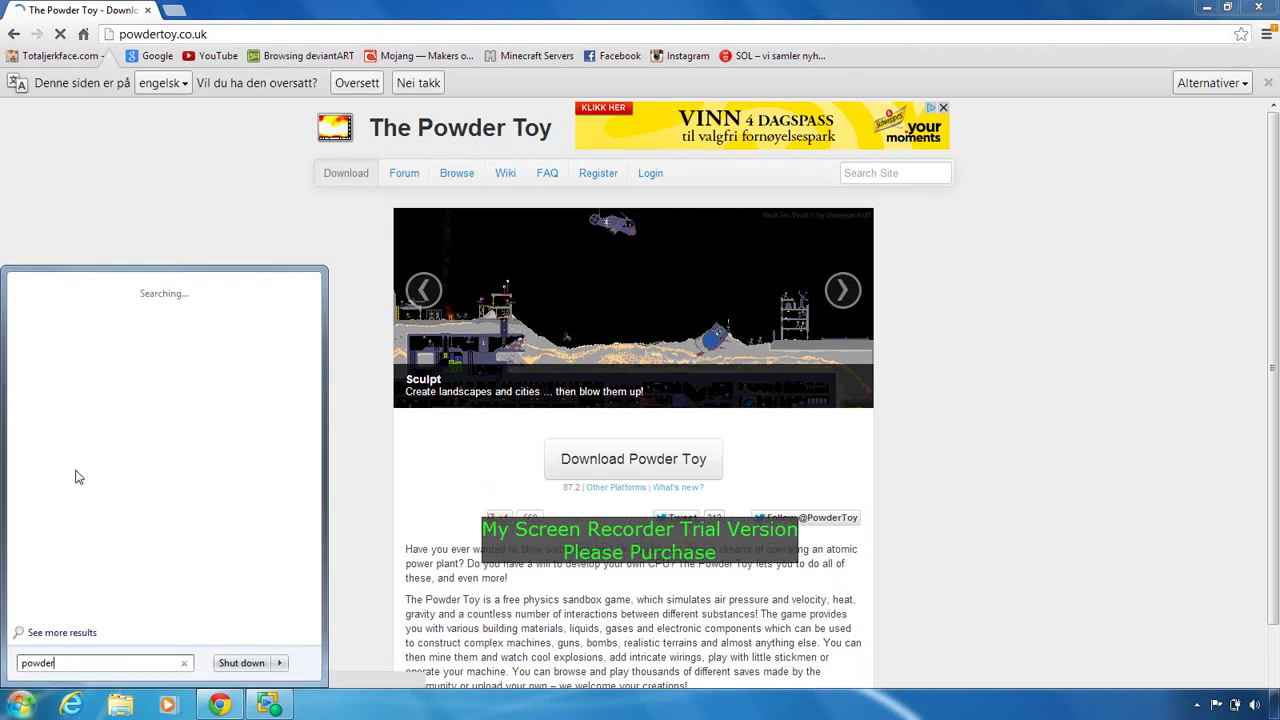
pyautogui.click(197, 232)
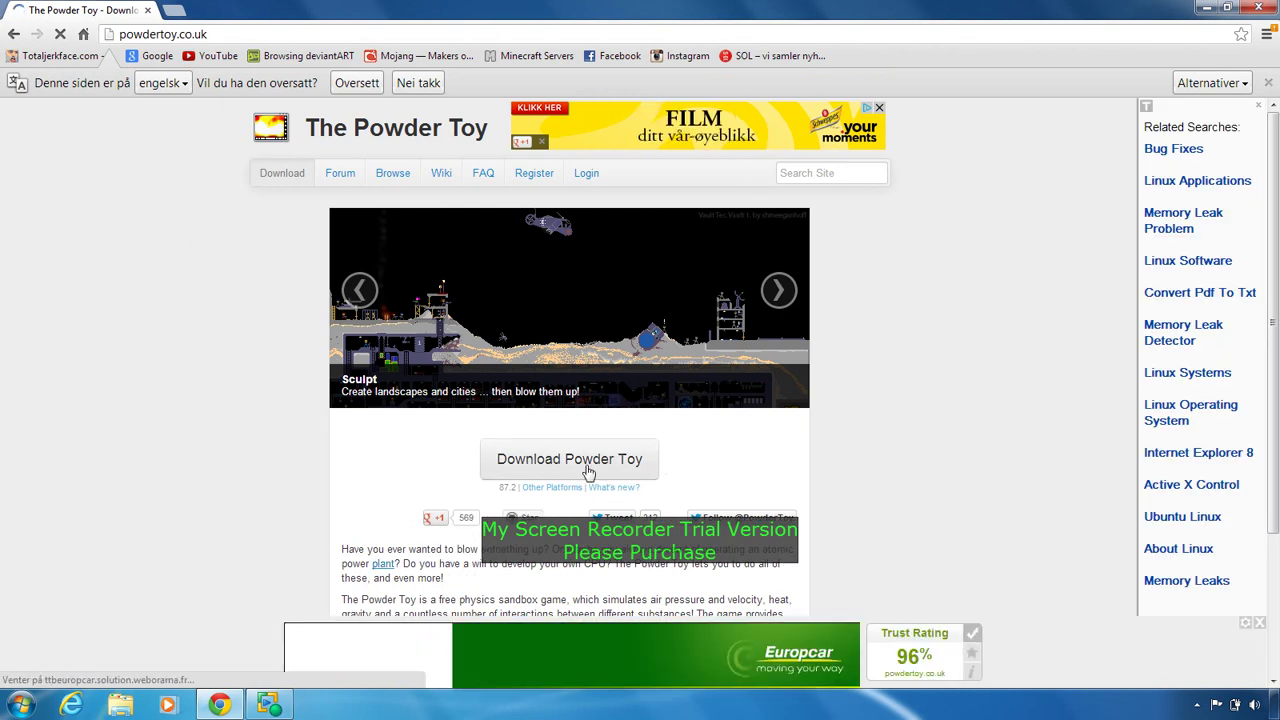
# - Download Powder Toy 87.2 for Windows and open powder-87.2-win32.zip from the download shelf
pyautogui.click(588, 470)
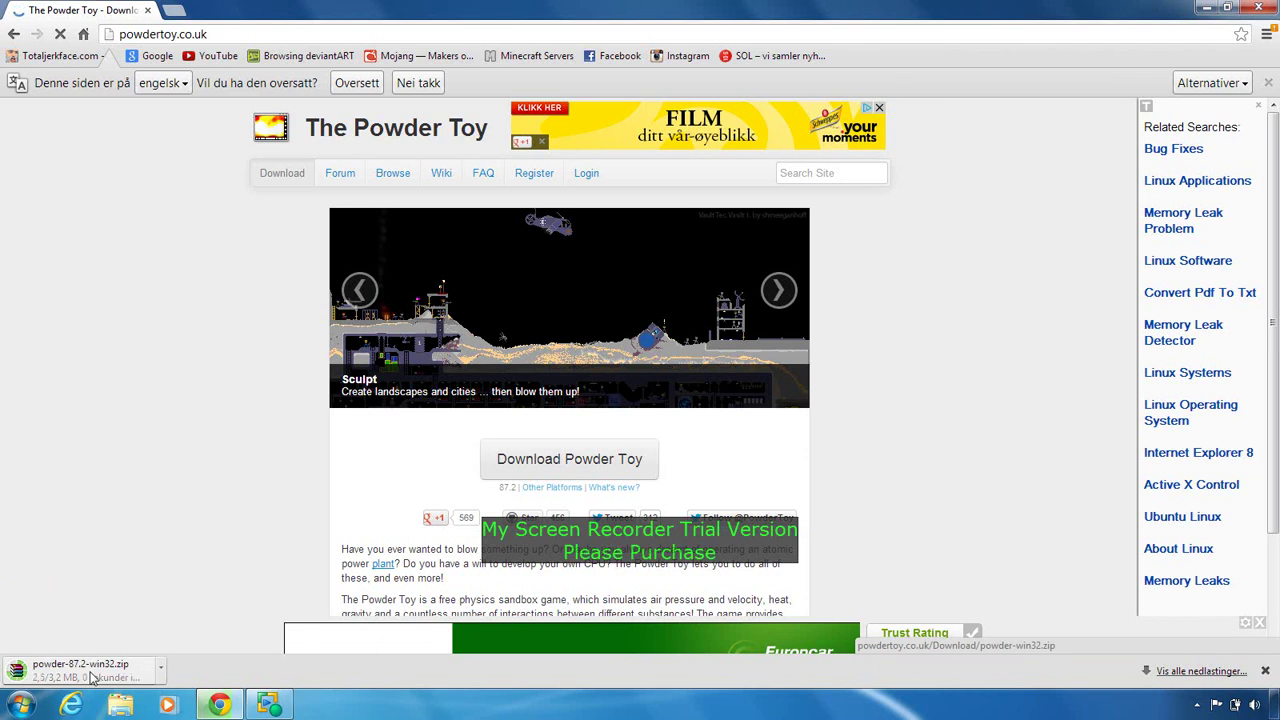
pyautogui.moveTo(93, 678); pyautogui.dragTo(66, 680)
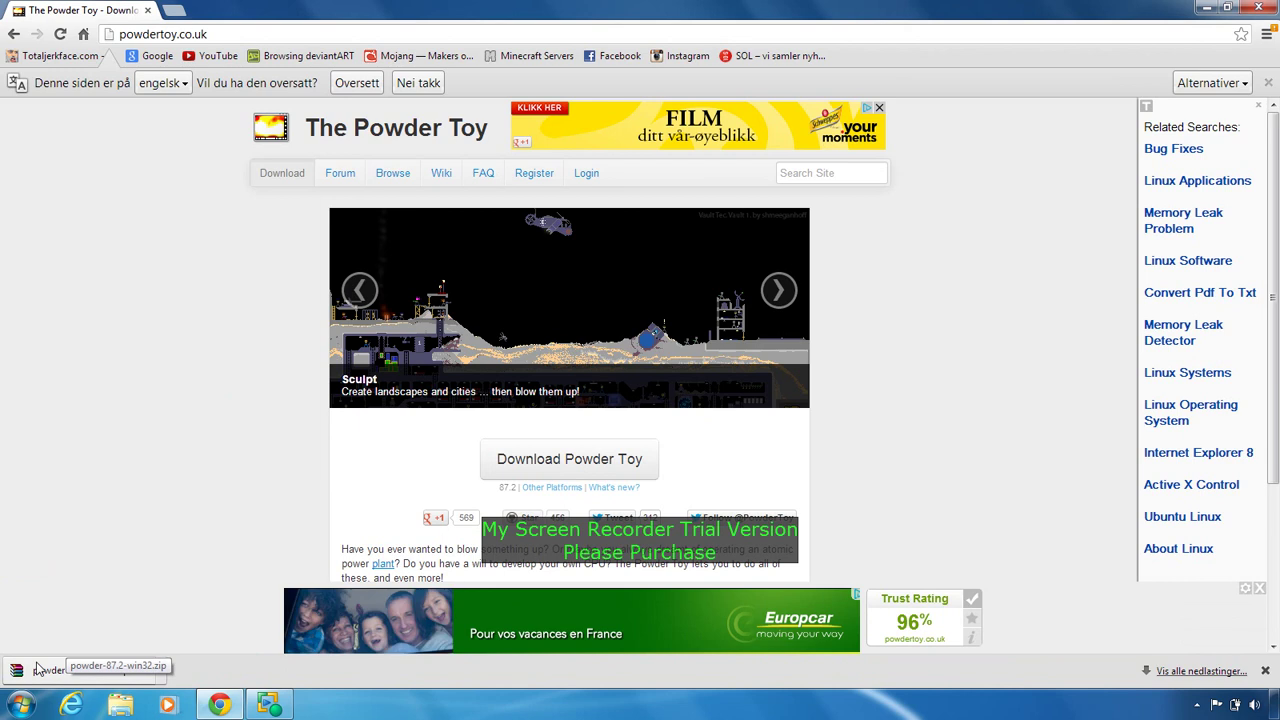
pyautogui.click(30, 676)
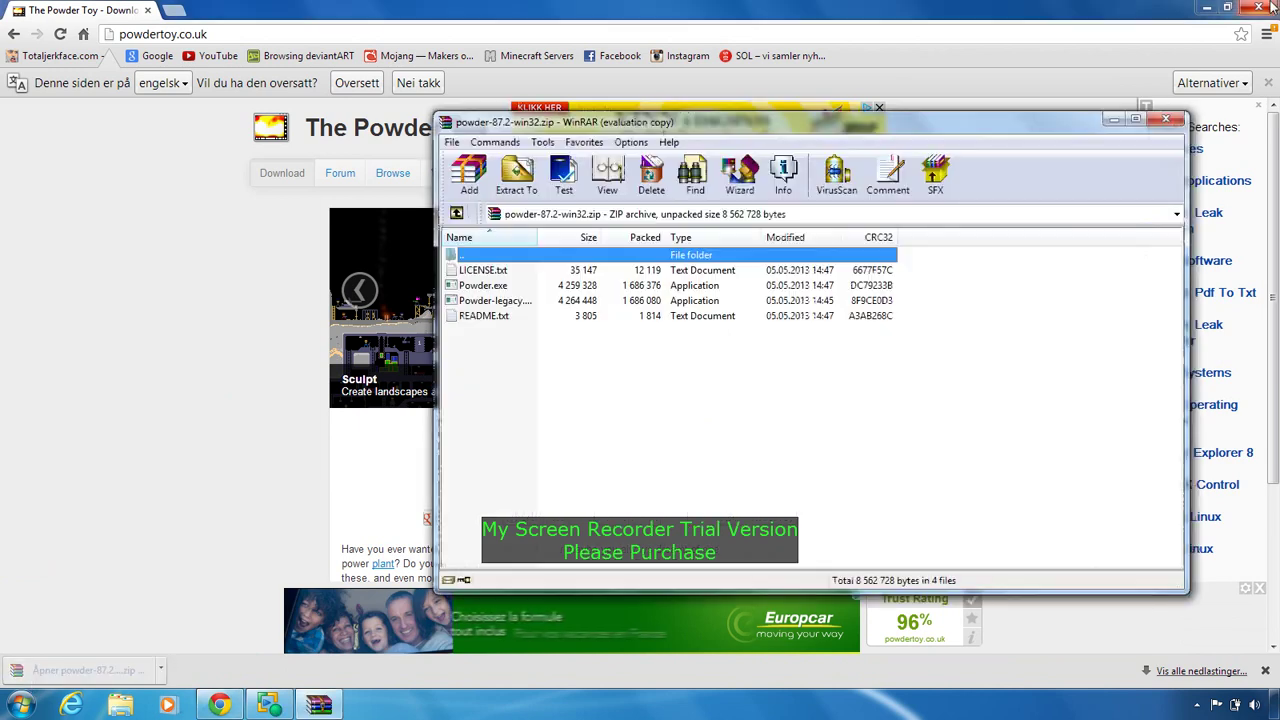
# - Close Chrome, dismiss WinRAR's licence reminder, and select all files in the archive
pyautogui.click(1271, 8)
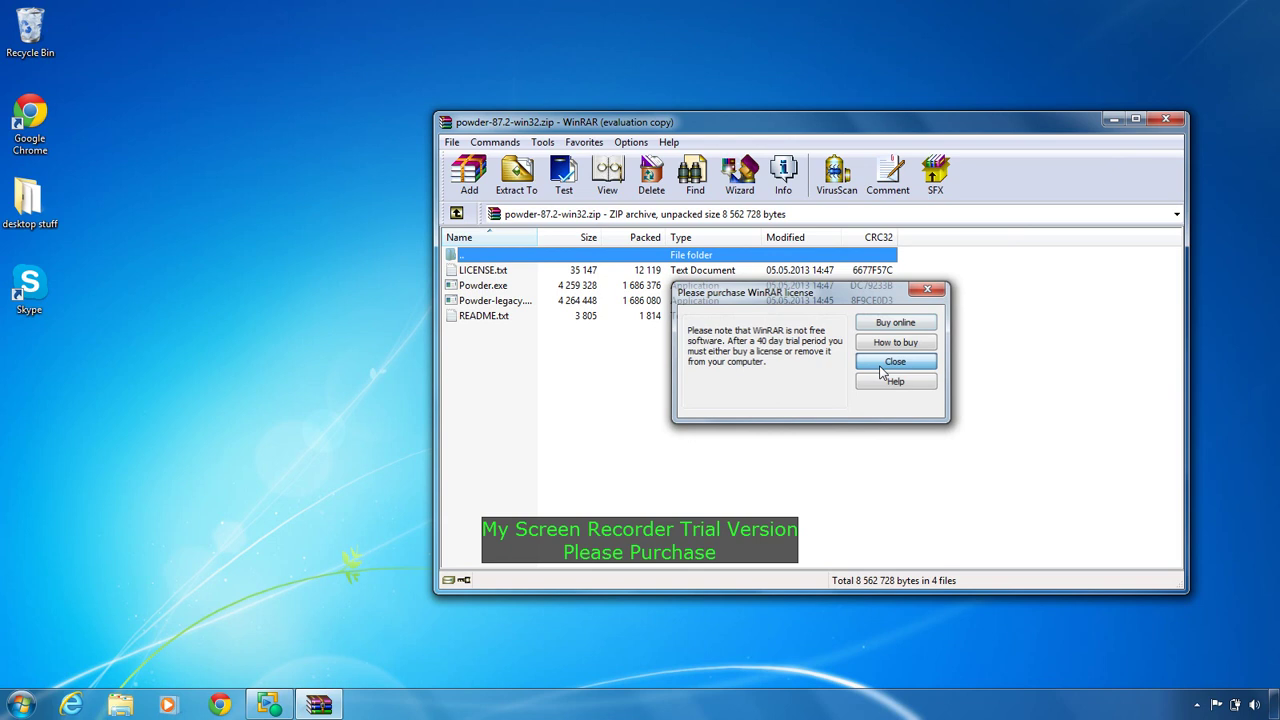
pyautogui.click(895, 362)
pyautogui.moveTo(487, 356); pyautogui.dragTo(470, 270)
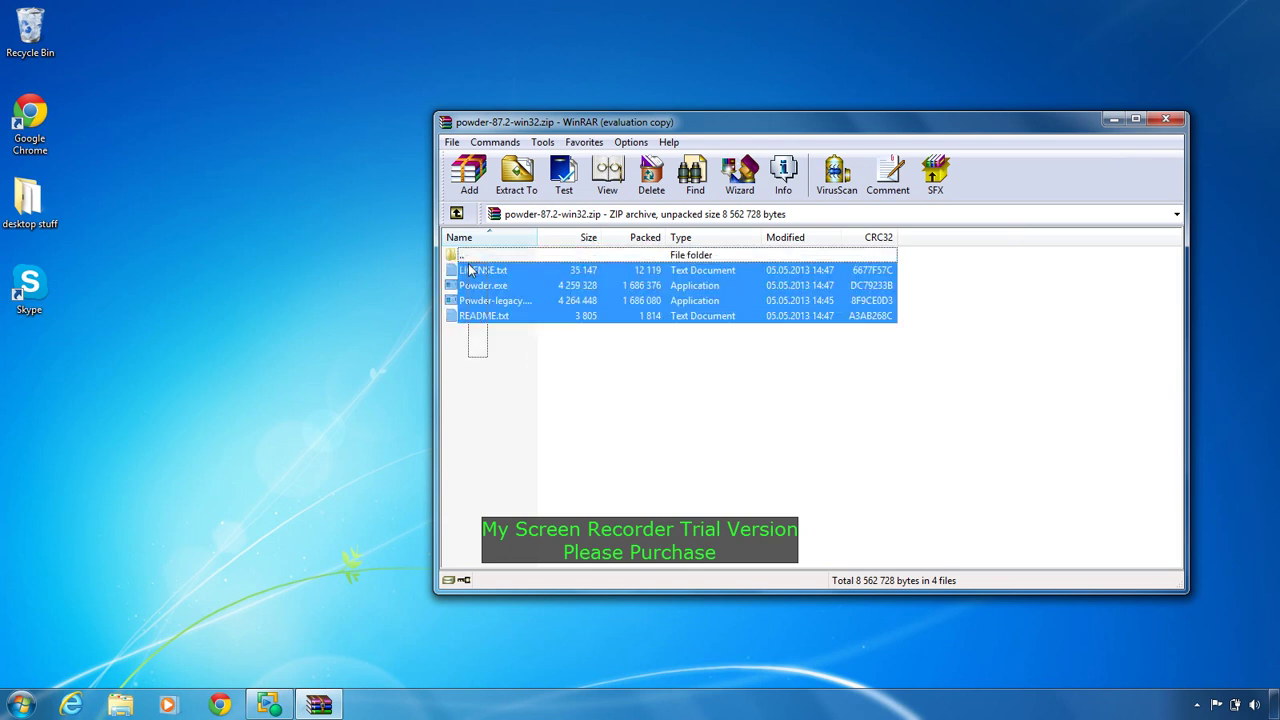
# - Extract the selected files into desktop stuff with Extract To, then close WinRAR
pyautogui.click(516, 175)
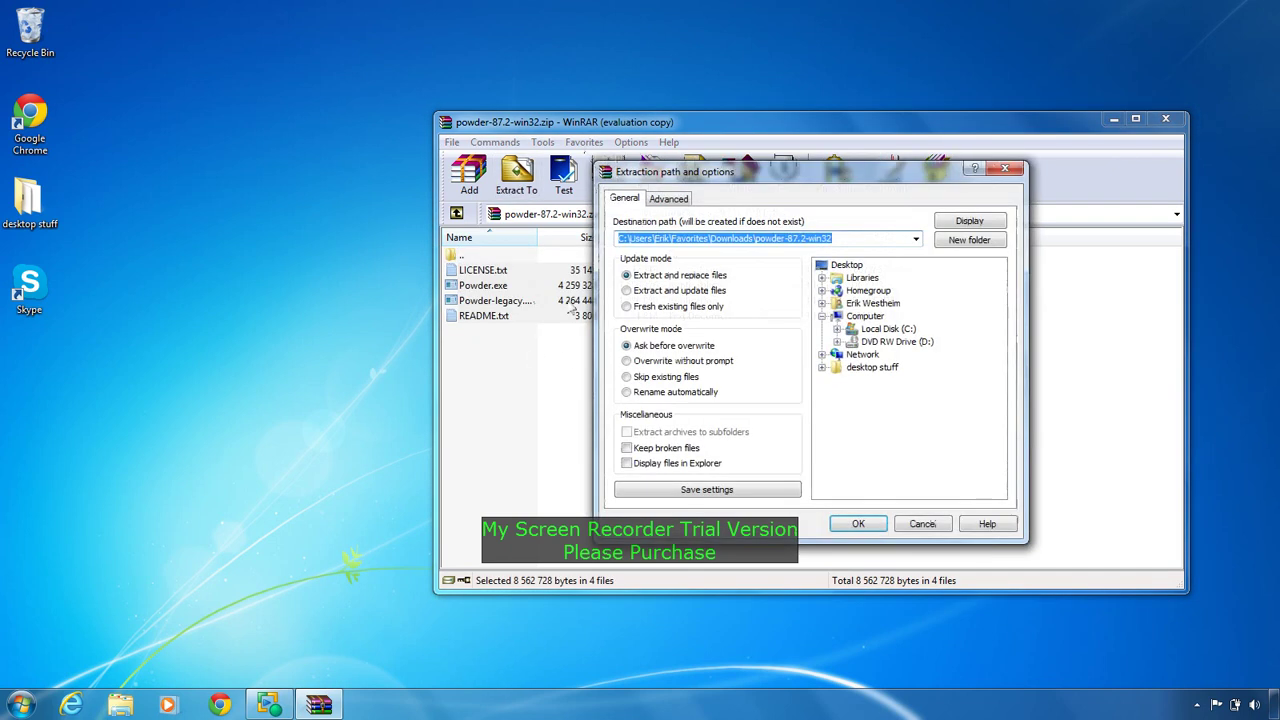
pyautogui.click(872, 367)
pyautogui.click(852, 522)
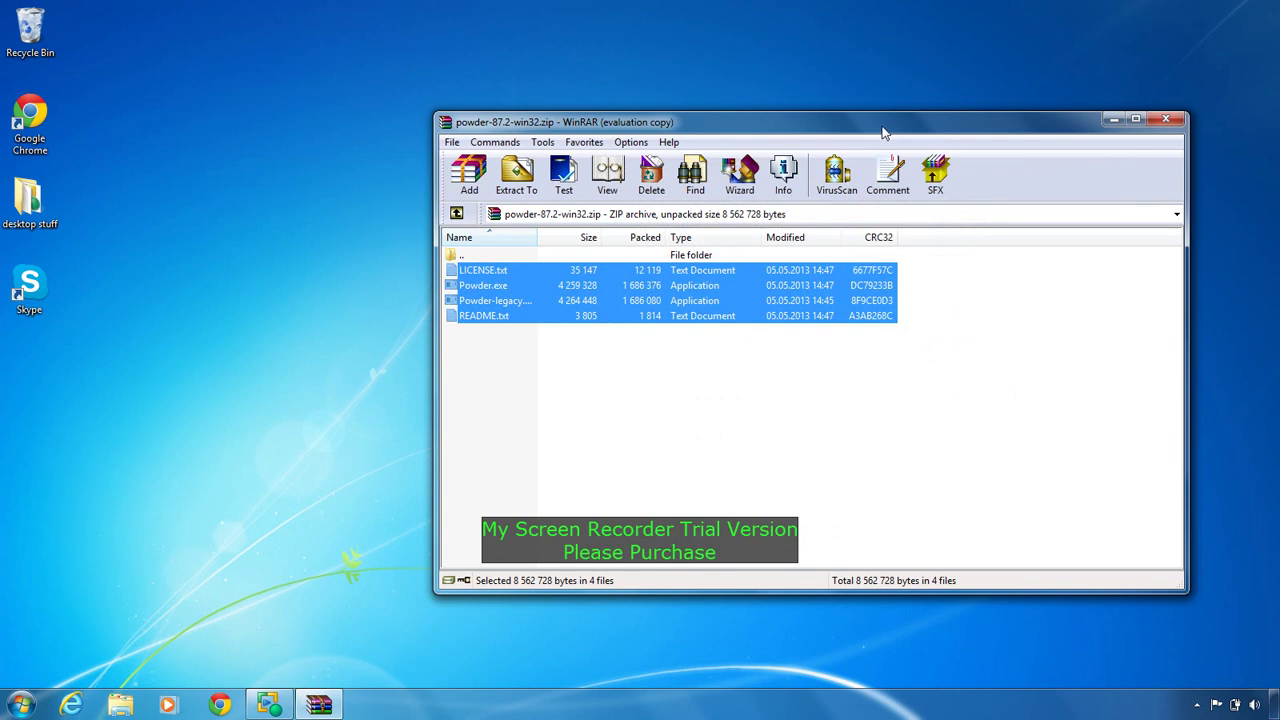
pyautogui.click(1165, 119)
# - Open the desktop stuff folder and select the extracted Powder program
pyautogui.doubleClick(30, 200)
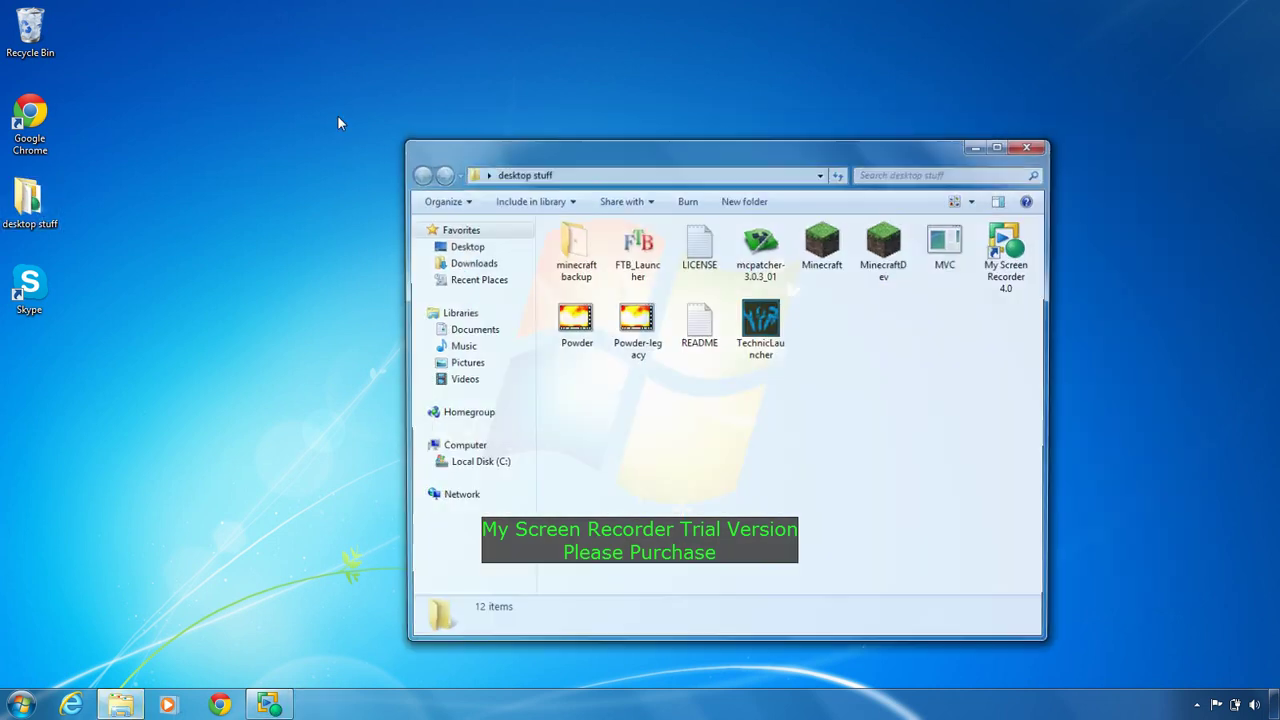
pyautogui.moveTo(574, 403)
pyautogui.mouseDown()
pyautogui.moveTo(677, 288)
pyautogui.moveTo(571, 345)
pyautogui.moveTo(604, 276)
pyautogui.moveTo(623, 434)
pyautogui.moveTo(583, 414)
pyautogui.moveTo(636, 289)
pyautogui.moveTo(612, 310)
pyautogui.moveTo(581, 402)
pyautogui.mouseUp()
pyautogui.click(648, 350)
pyautogui.click(573, 322)
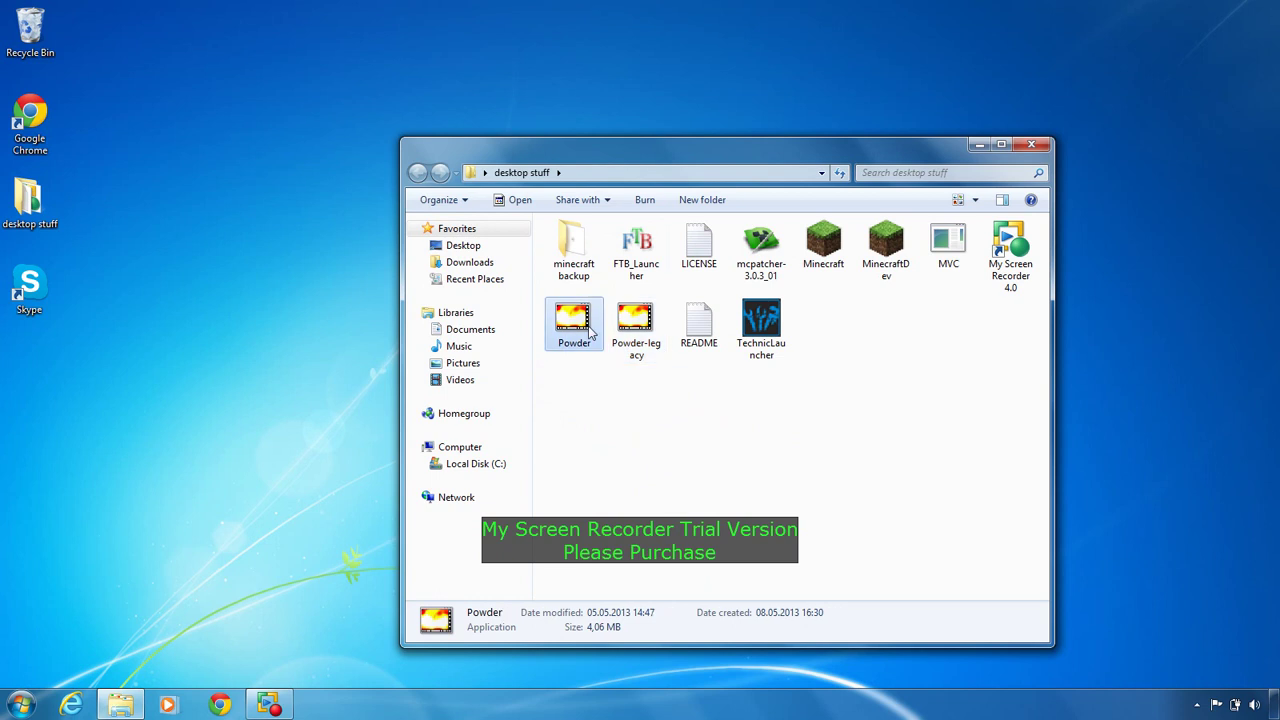
# - Launch Powder, accept installation, draw some dust strokes, then close the game
pyautogui.press('Return')
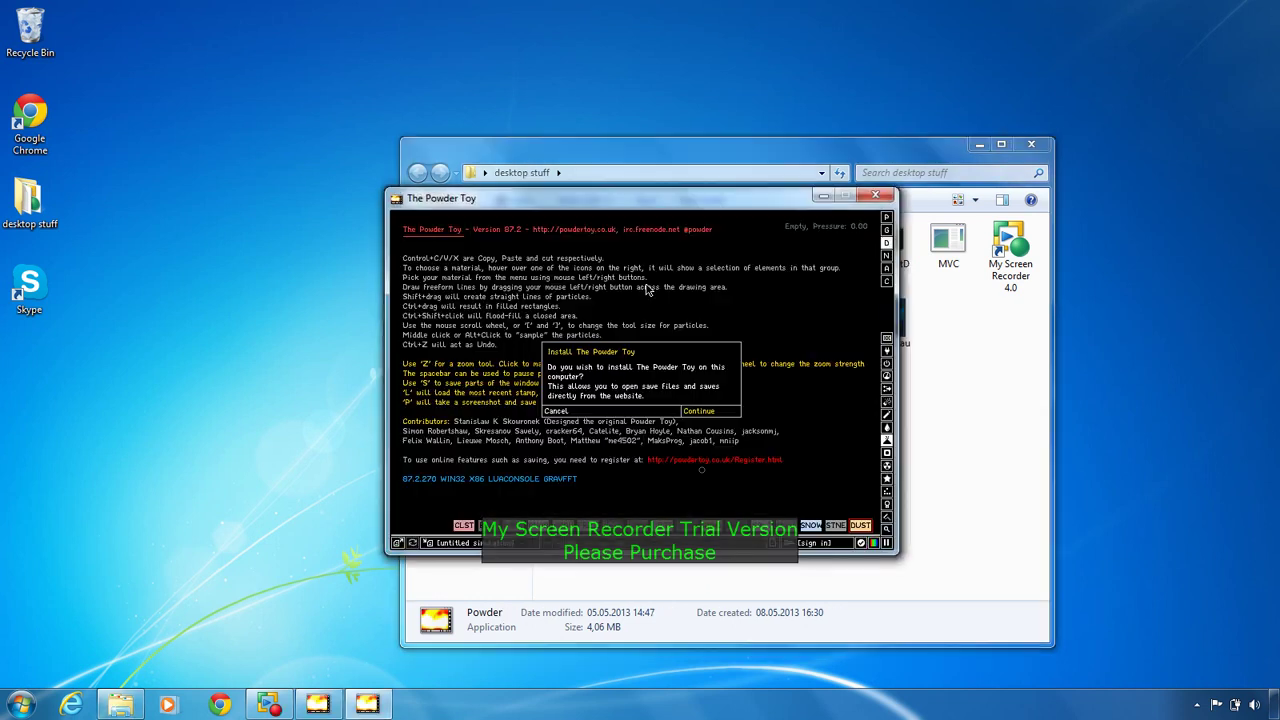
pyautogui.click(700, 411)
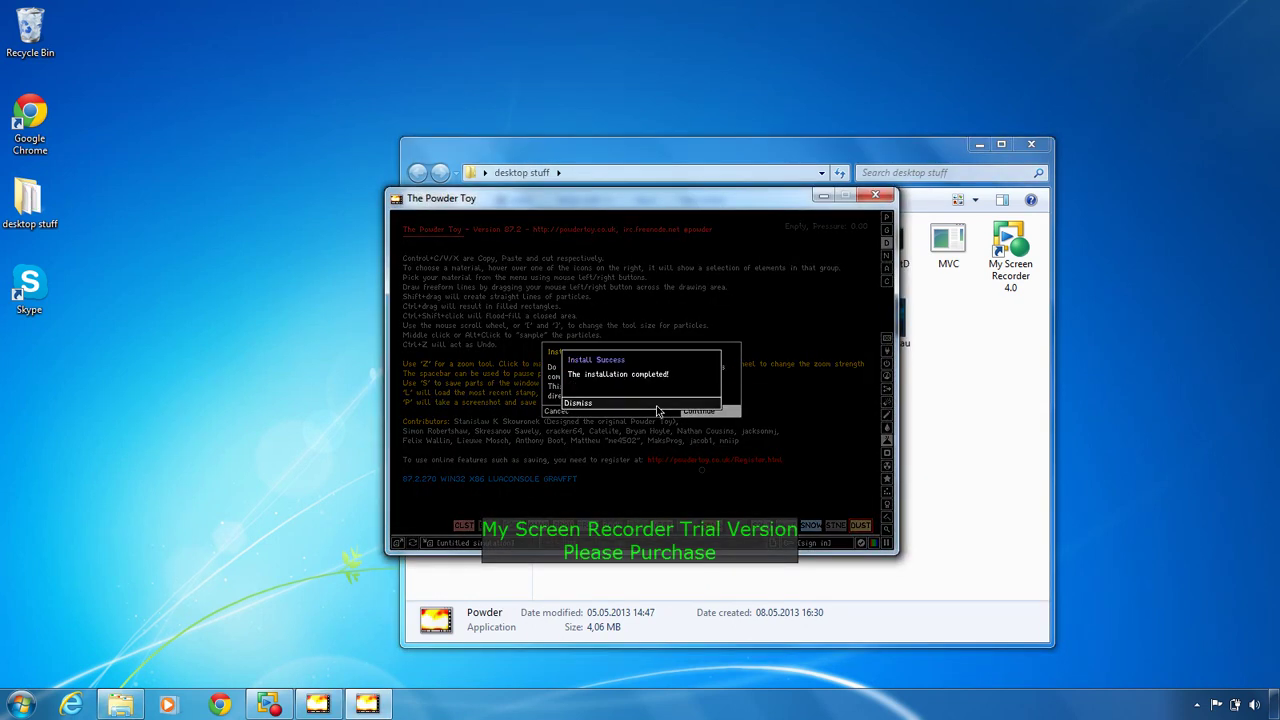
pyautogui.click(700, 411)
pyautogui.moveTo(741, 370)
pyautogui.mouseDown()
pyautogui.moveTo(570, 318)
pyautogui.moveTo(620, 355)
pyautogui.mouseUp()
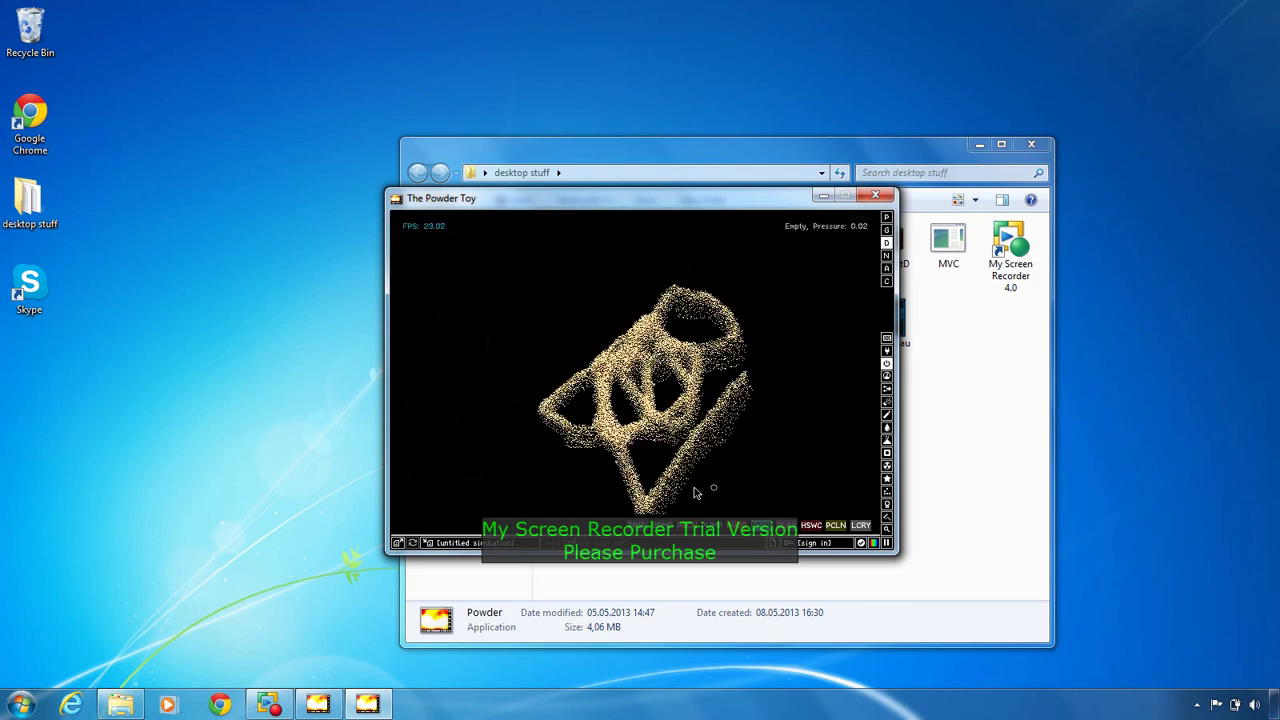
pyautogui.click(866, 202)
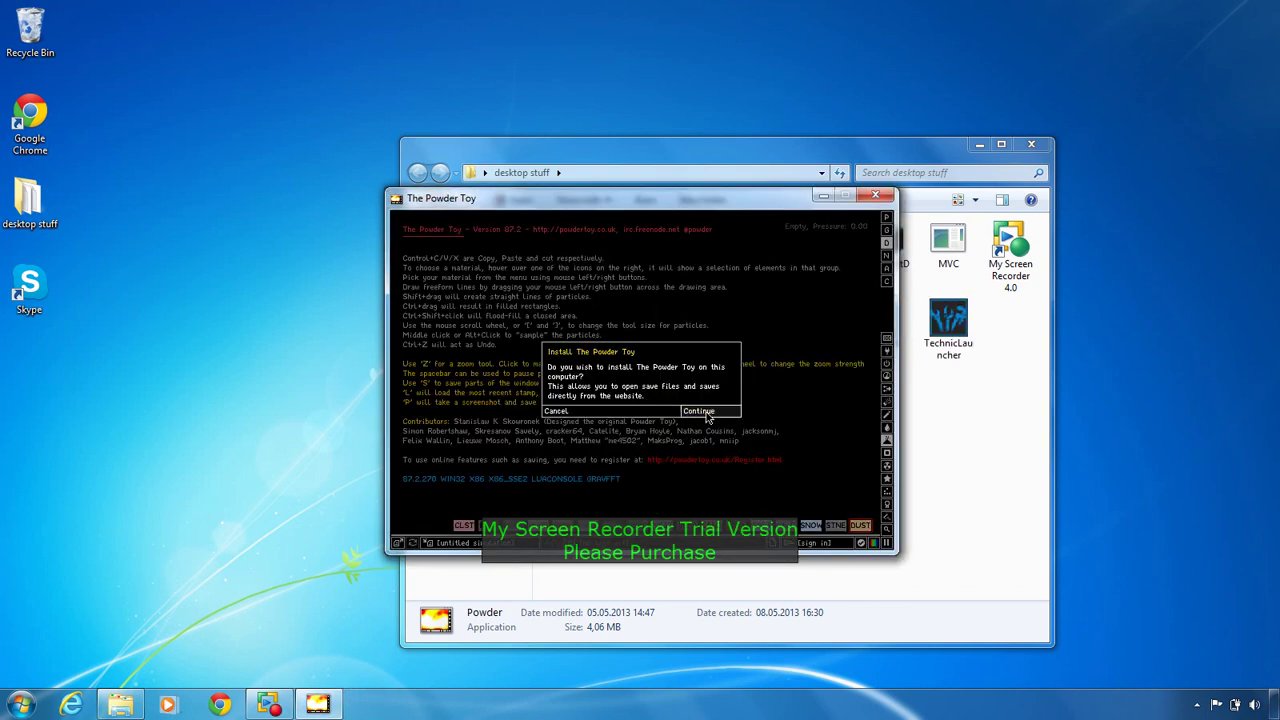
# - Accept the install prompt again, dismiss the success notice, and close the game
pyautogui.click(702, 408)
pyautogui.click(704, 402)
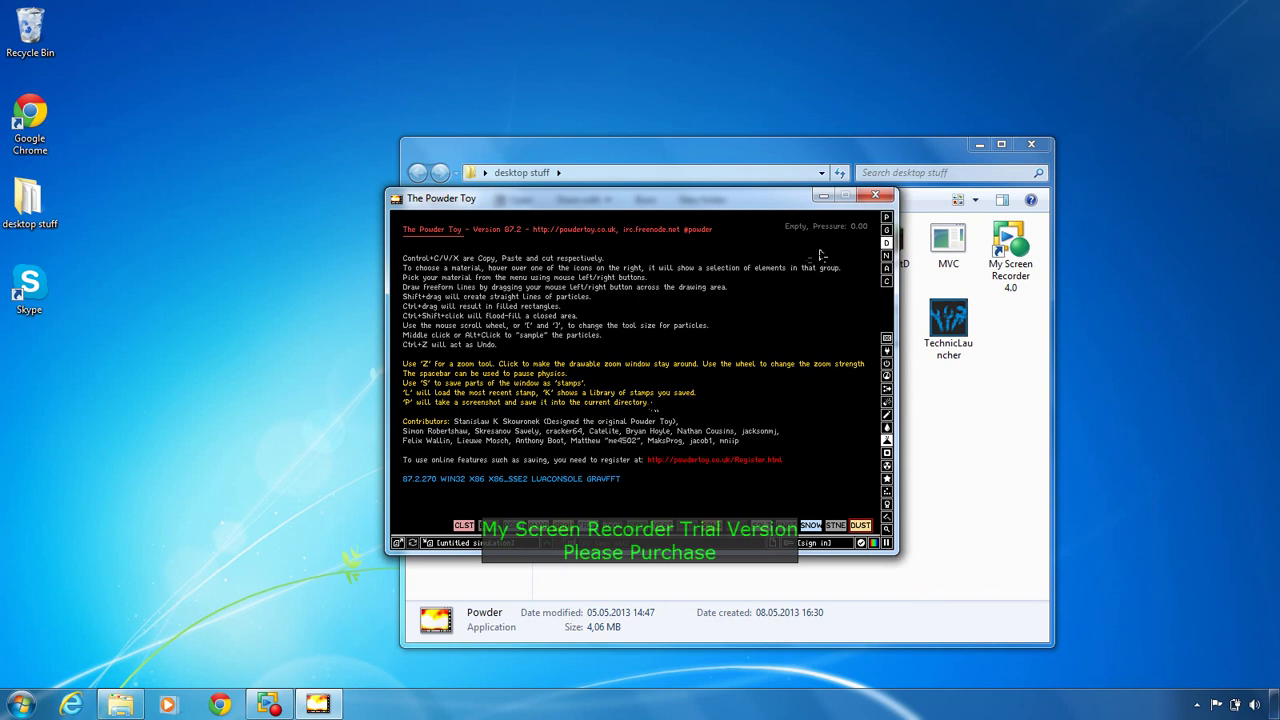
pyautogui.click(876, 195)
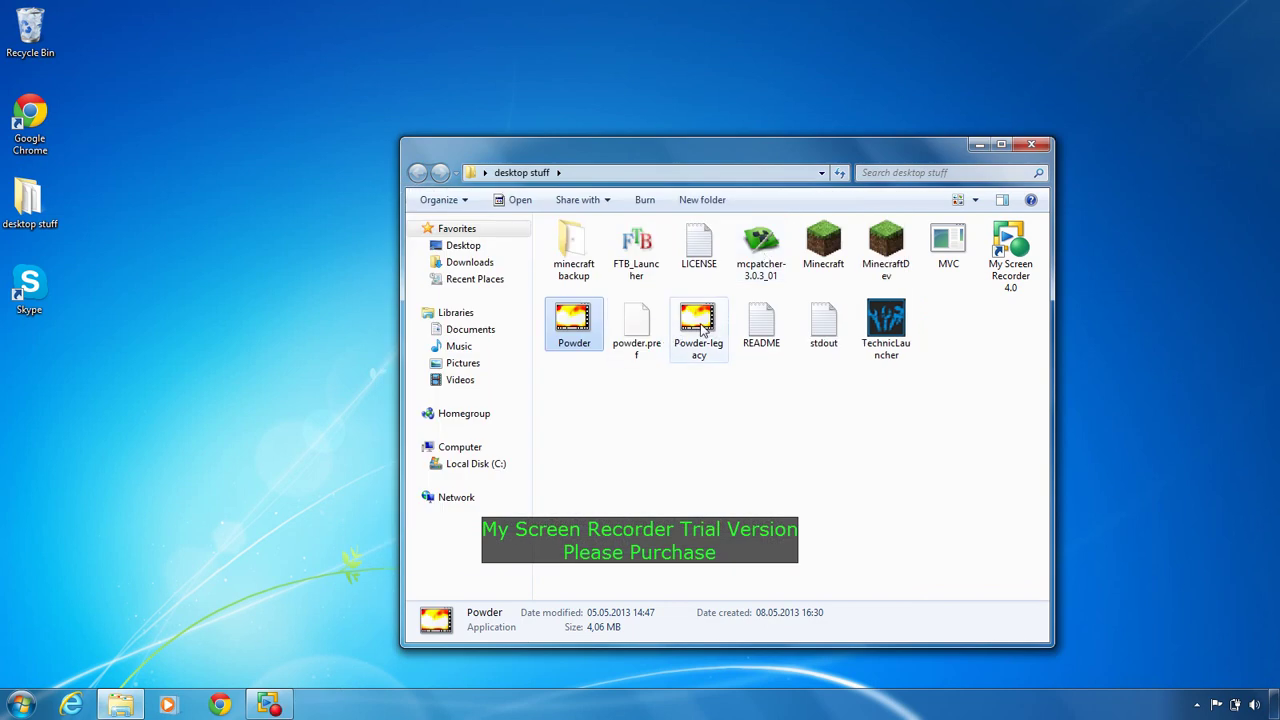
# - Relaunch the game from desktop stuff by starting Powder-legacy
pyautogui.moveTo(712, 330); pyautogui.dragTo(702, 350)
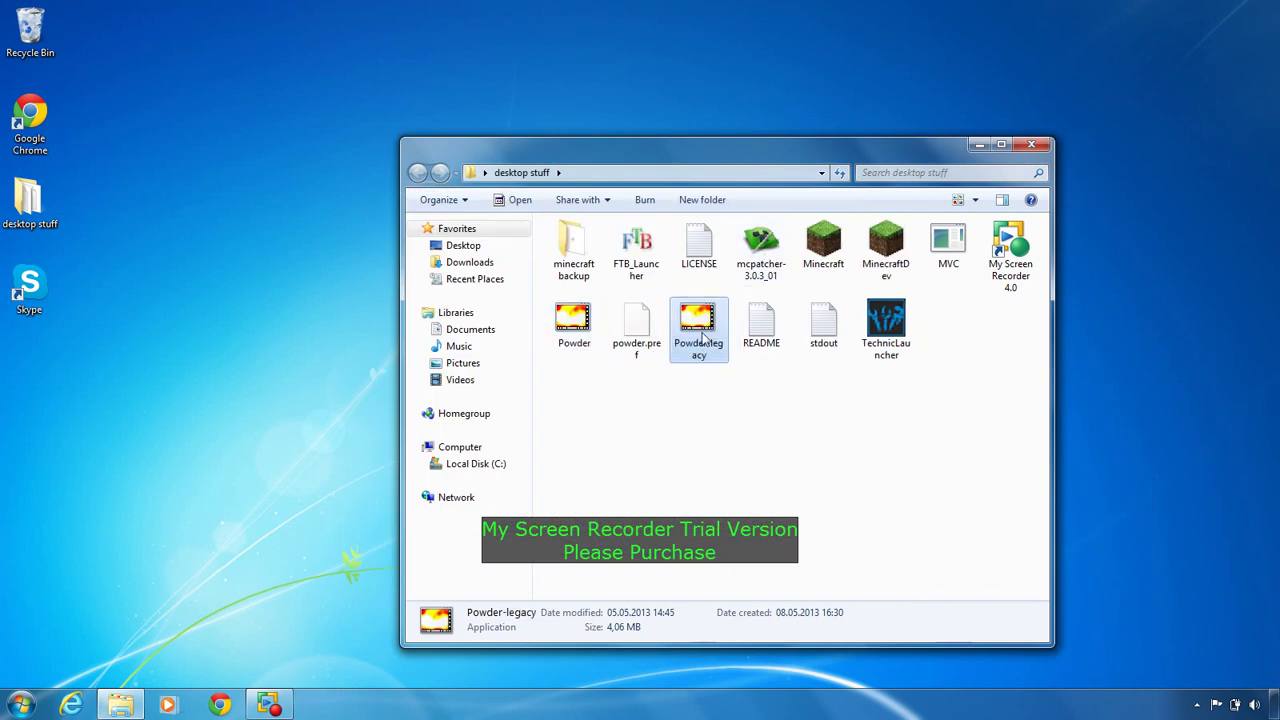
pyautogui.click(726, 451)
pyautogui.click(574, 325)
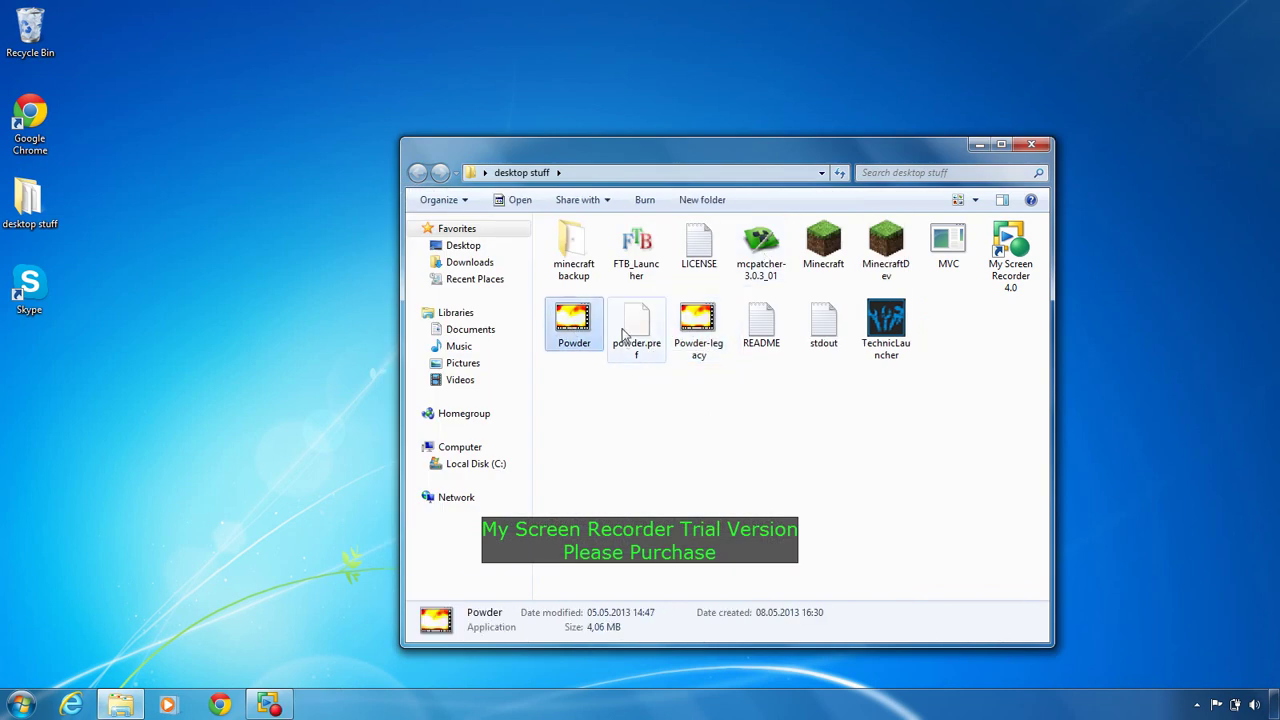
pyautogui.doubleClick(696, 350)
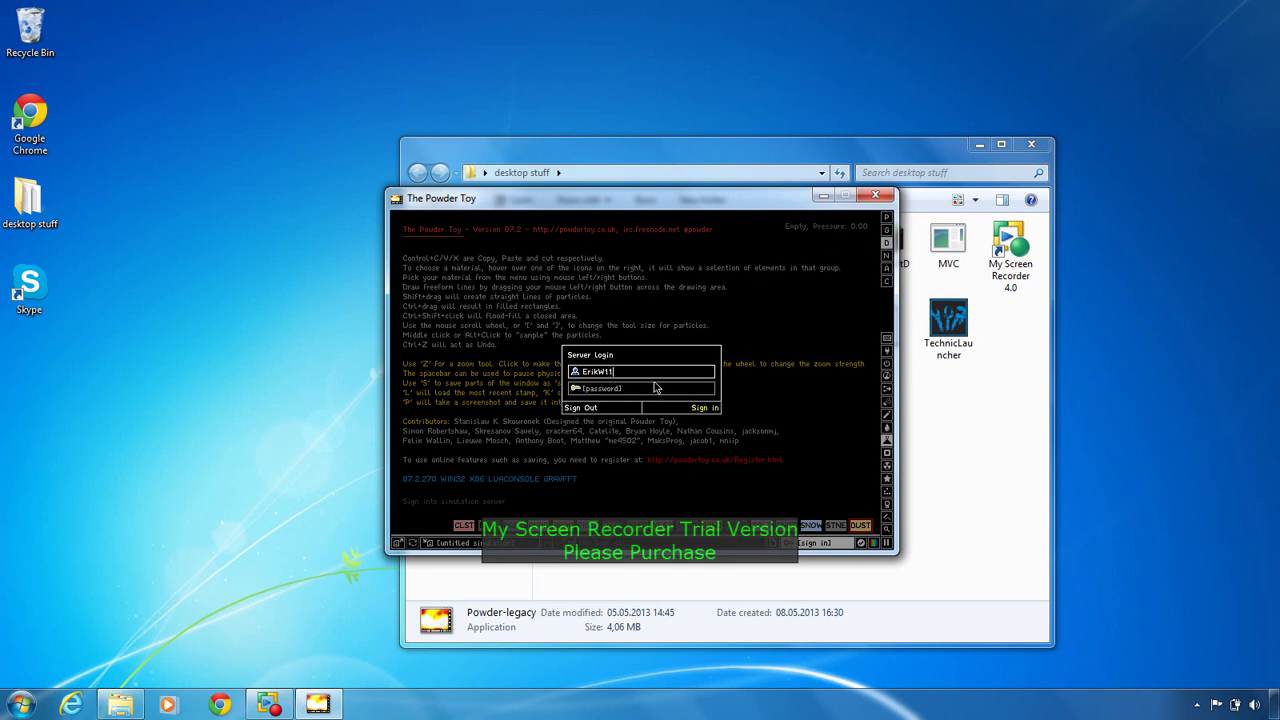
# - Enter the account password and sign in to the online account
pyautogui.click(638, 390)
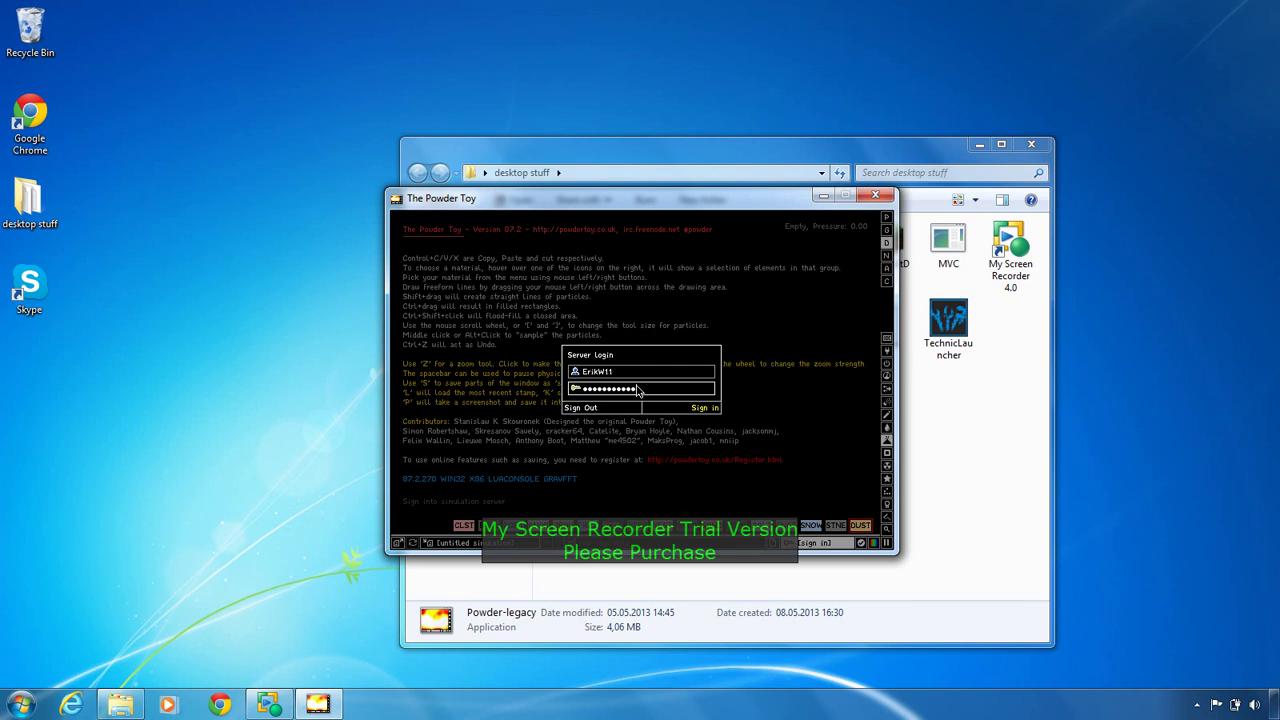
pyautogui.click(704, 407)
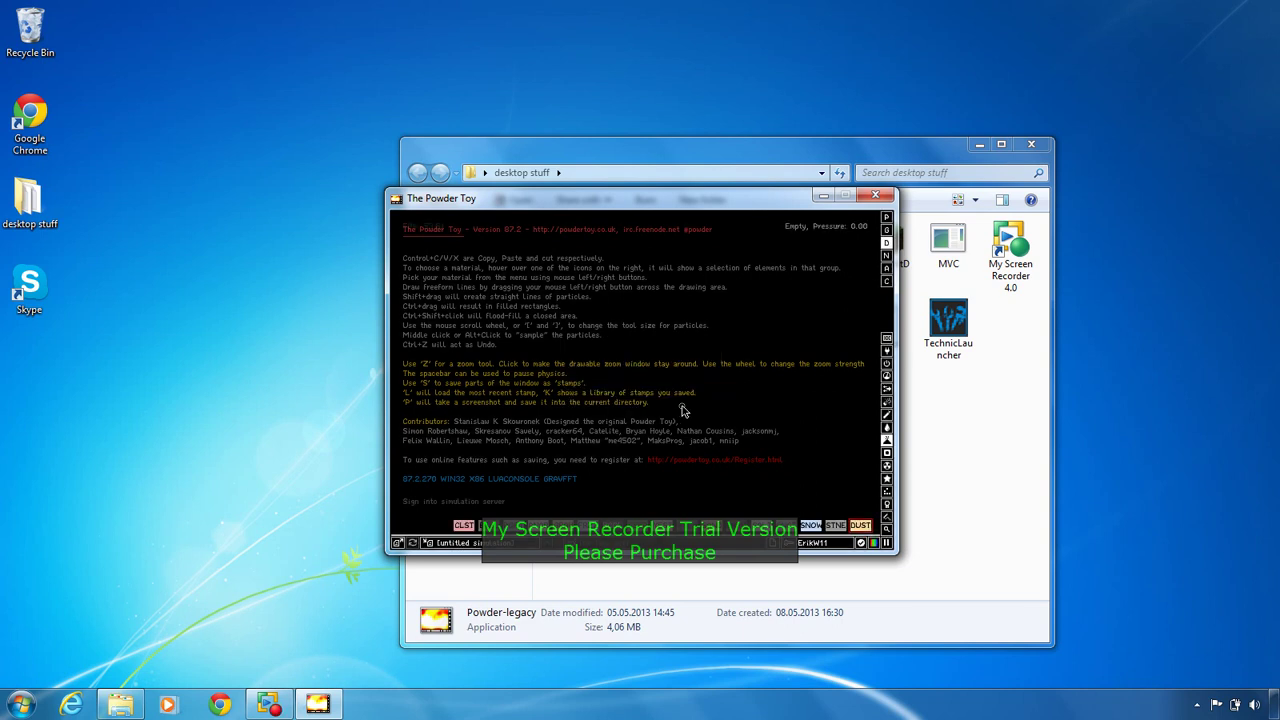
# - Open the online save browser, reposition the game window, then close the browser with Escape
pyautogui.click(397, 543)
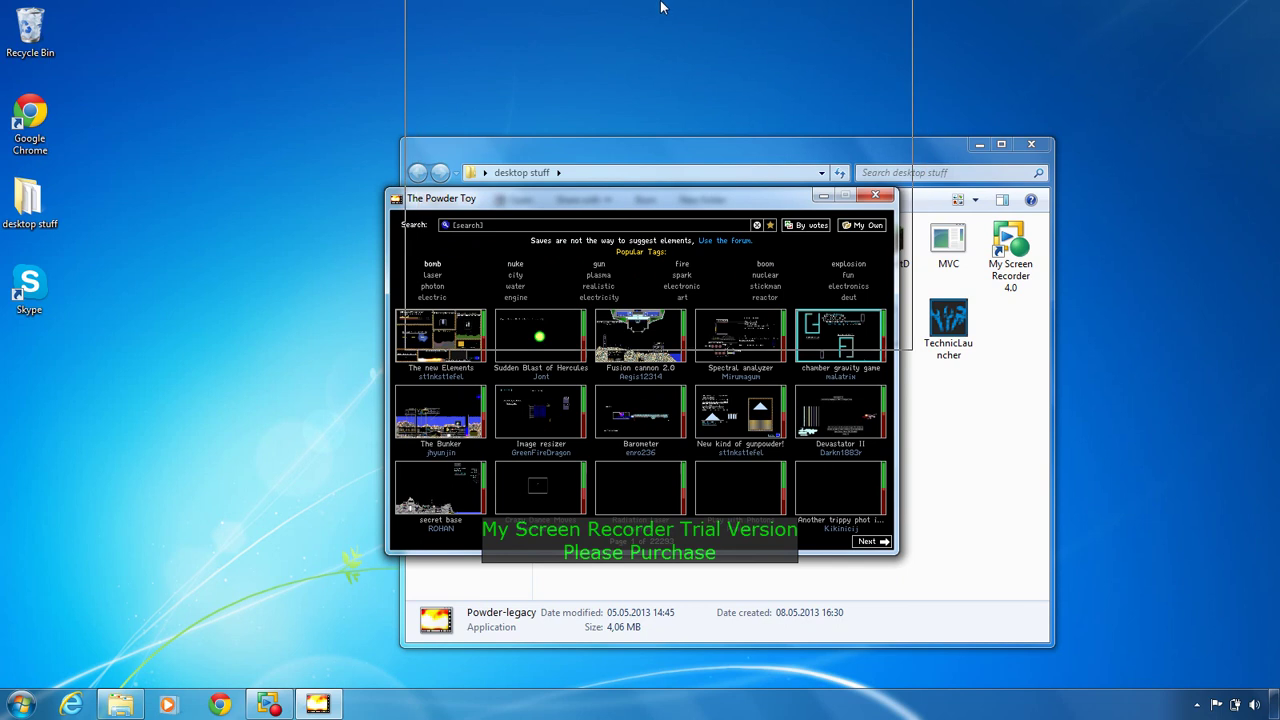
pyautogui.moveTo(660, 8); pyautogui.dragTo(645, 196)
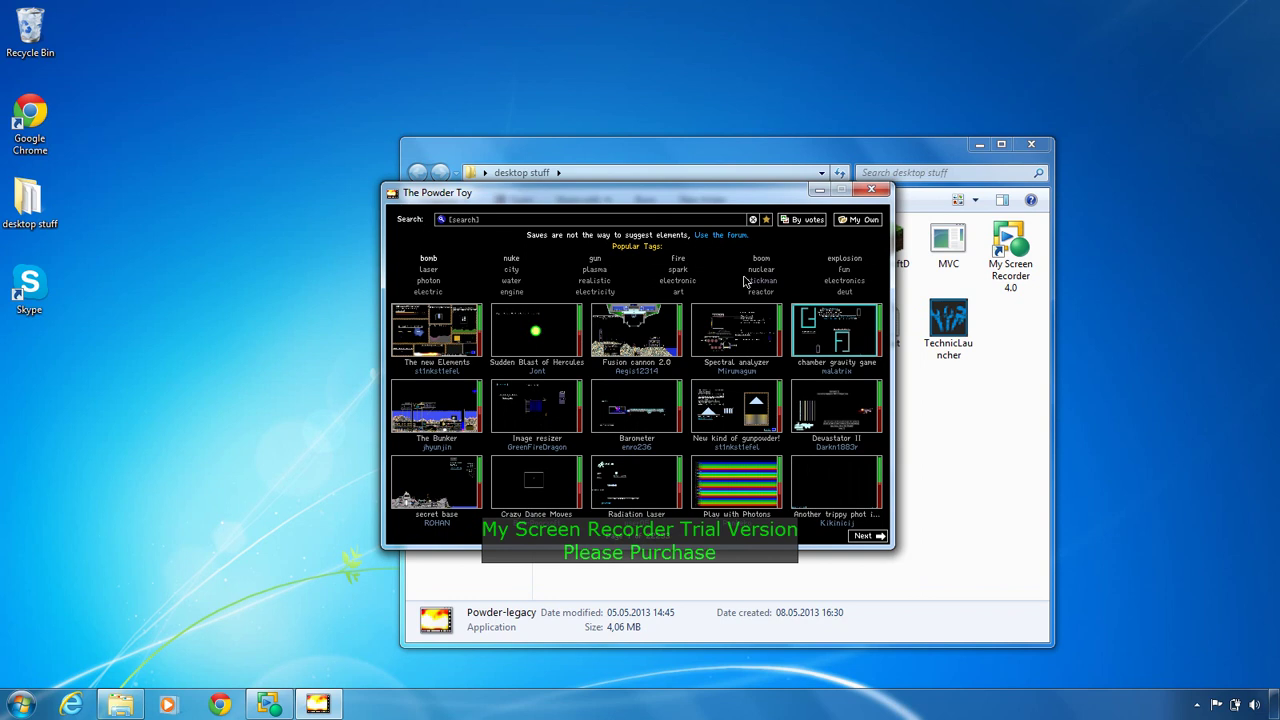
pyautogui.moveTo(838, 192); pyautogui.dragTo(828, 195)
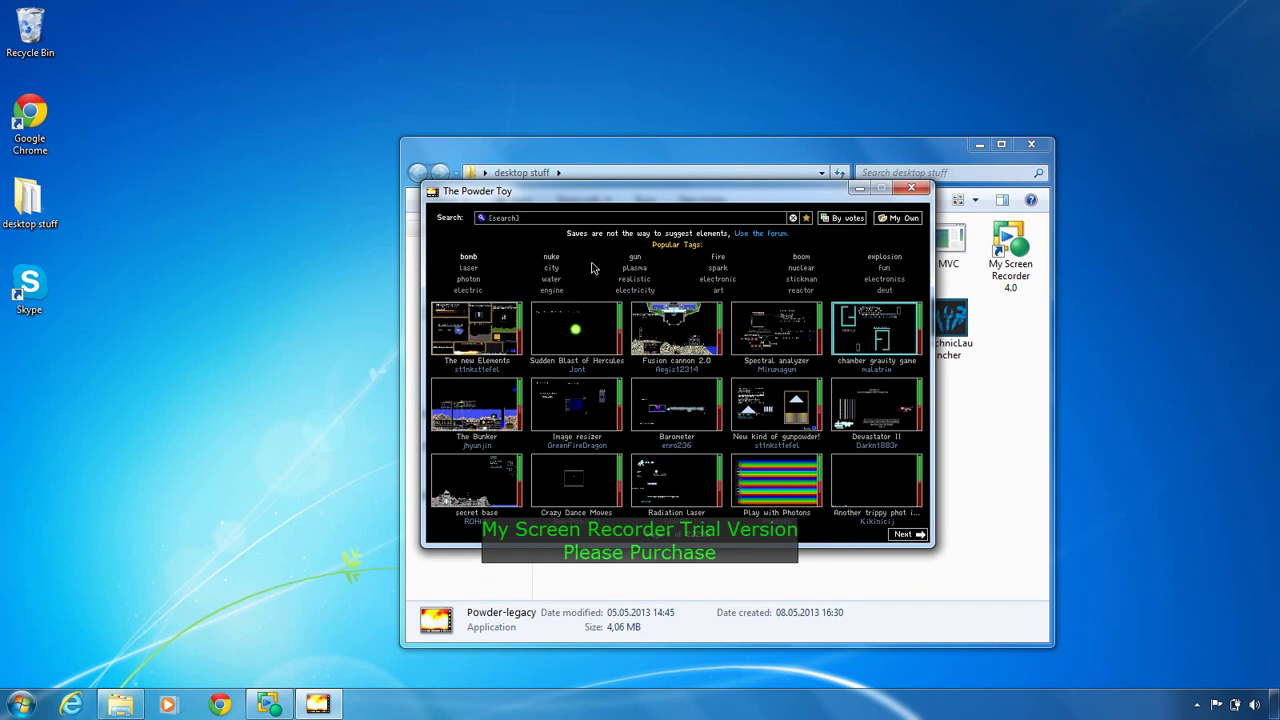
pyautogui.press('Escape')
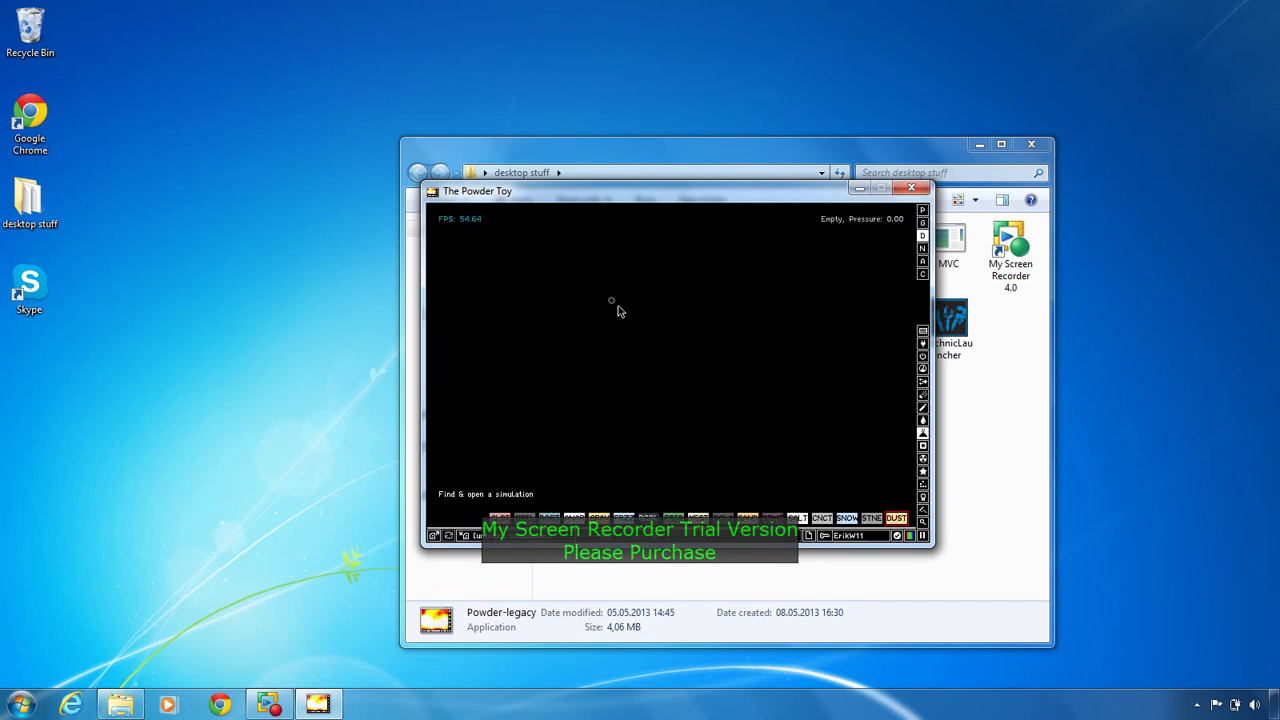
# - Open the Simulation options panel
pyautogui.click(897, 536)
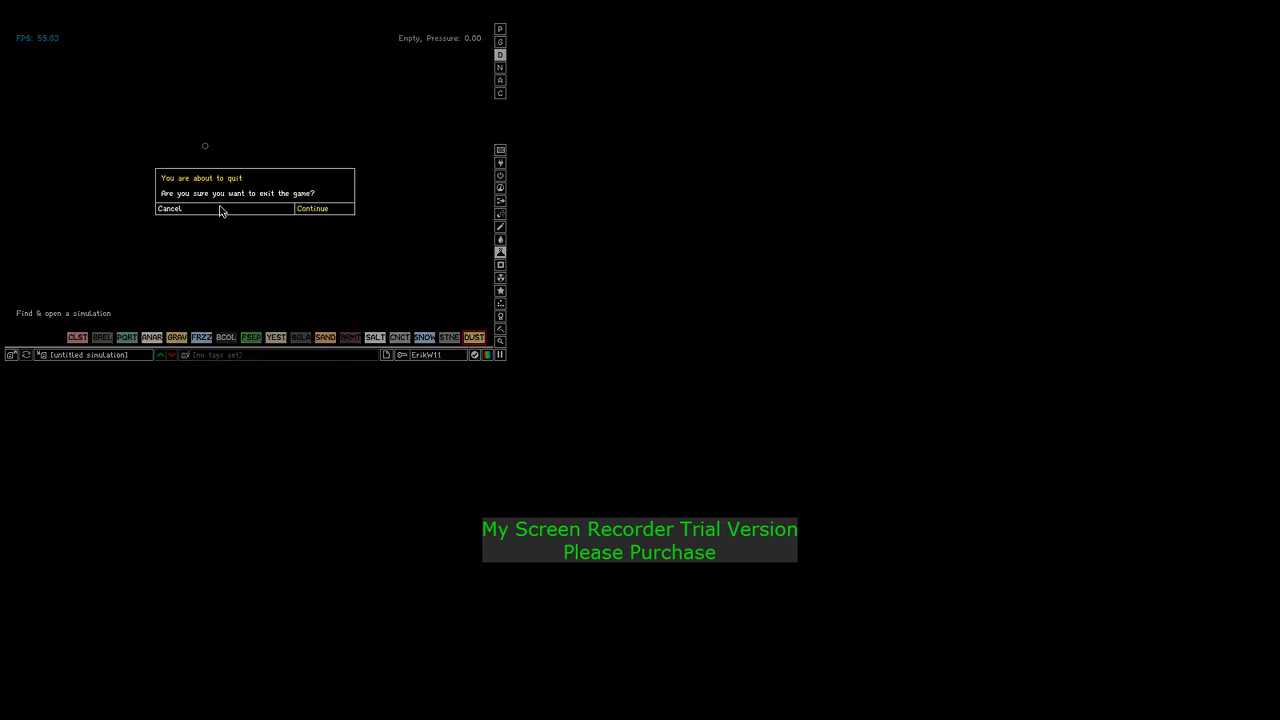
pyautogui.click(322, 210)
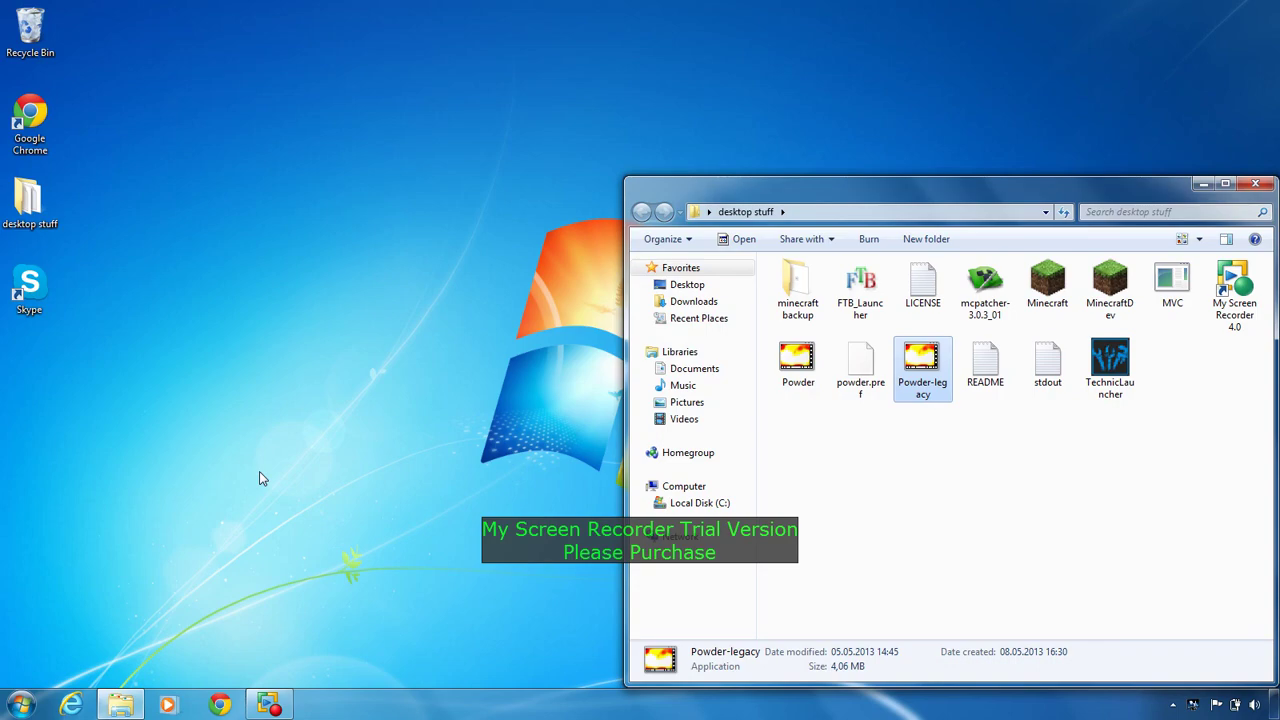
pyautogui.moveTo(277, 707)
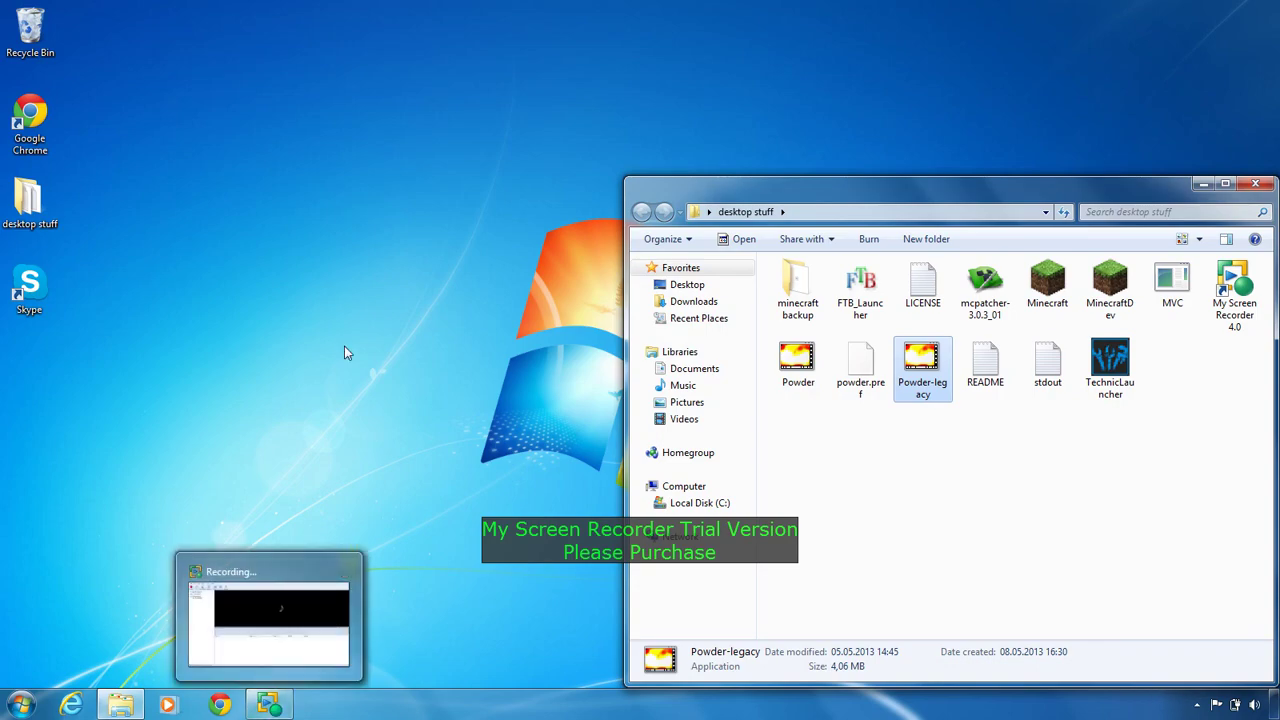
pyautogui.press('F4')
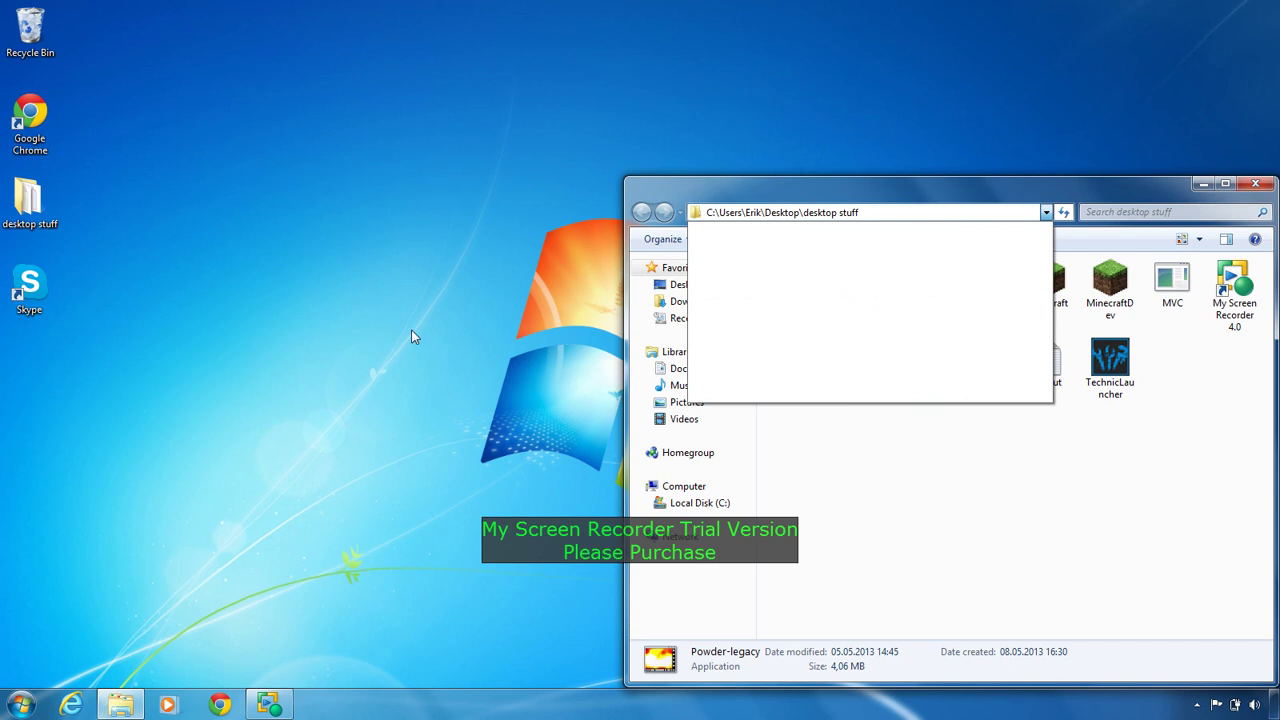
pyautogui.click(817, 195)
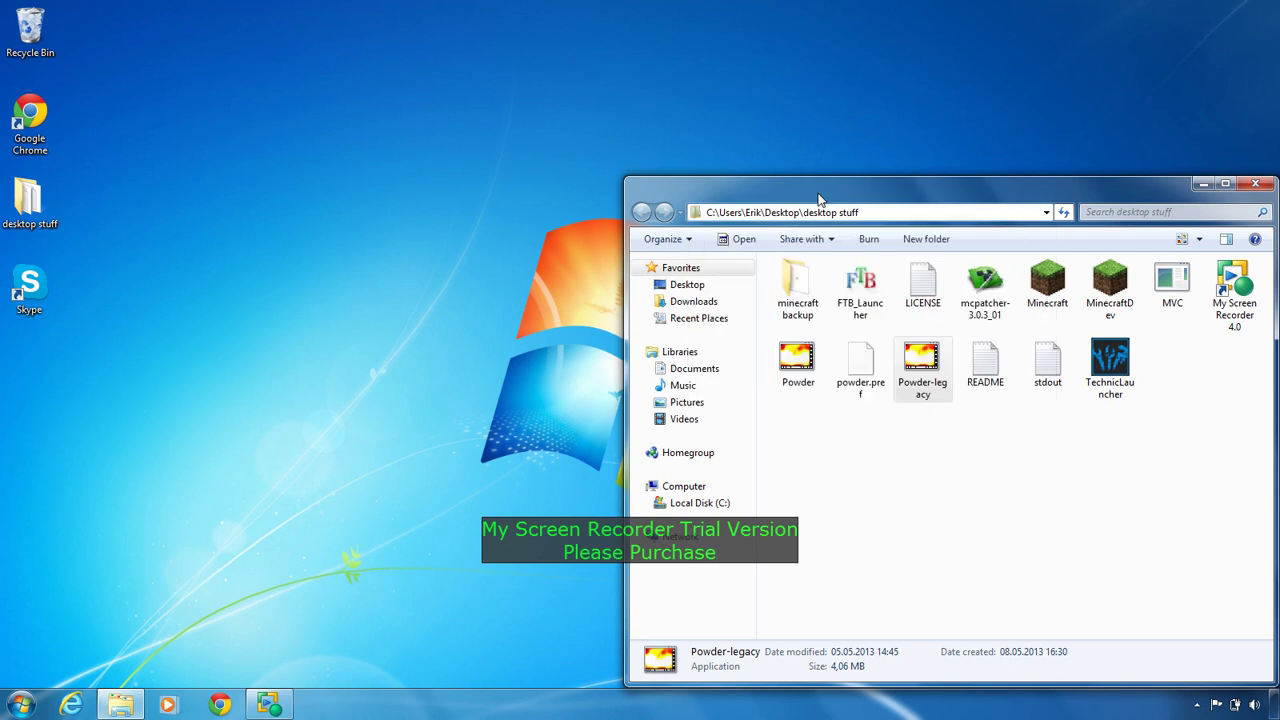